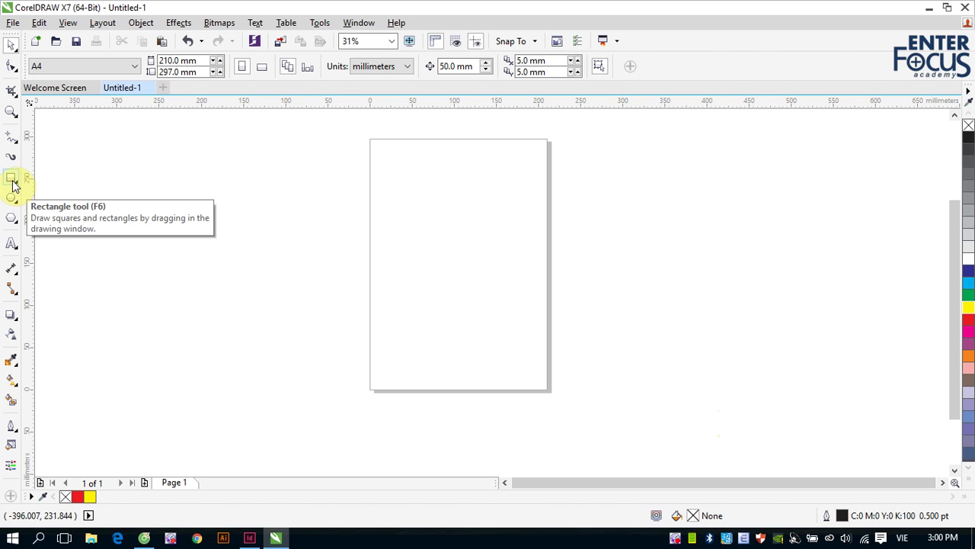
pyautogui.click(12, 184)
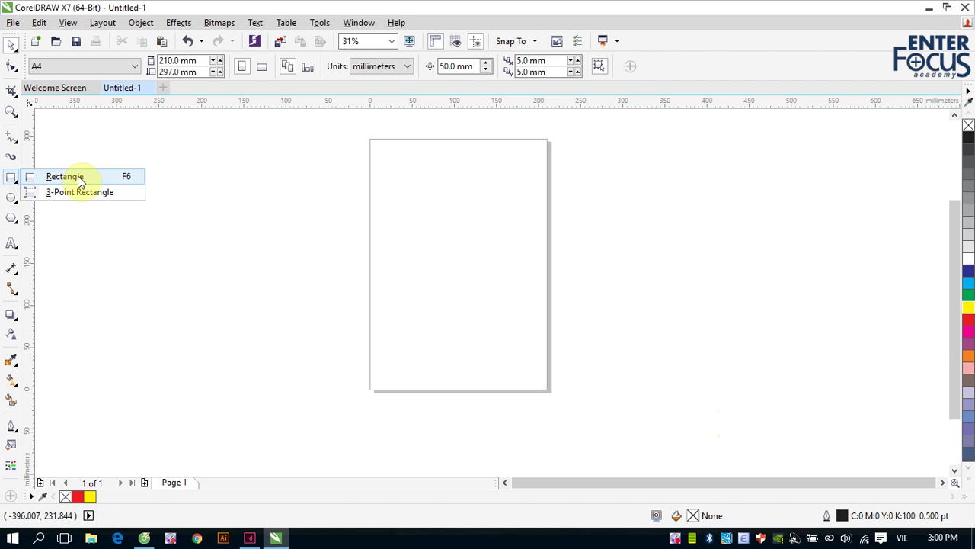
pyautogui.click(11, 197)
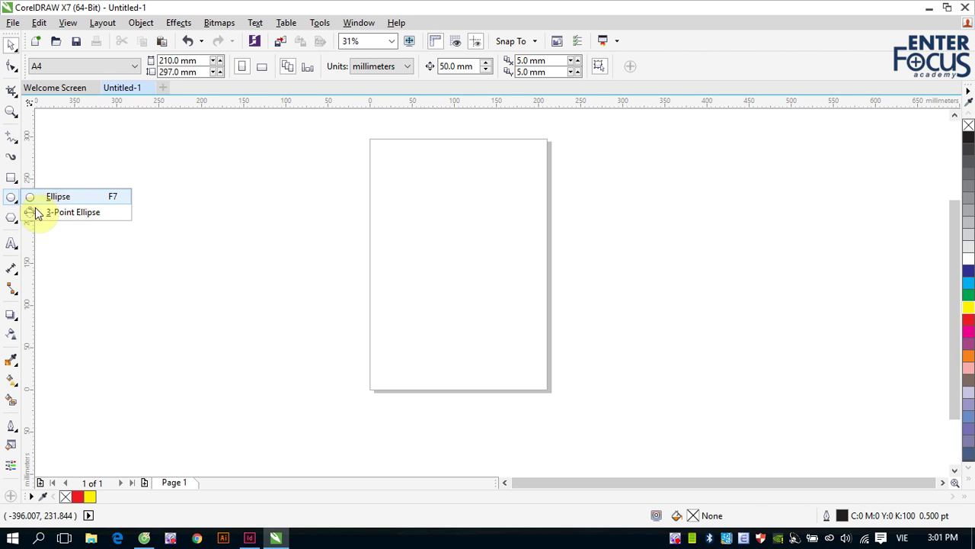
pyautogui.click(10, 218)
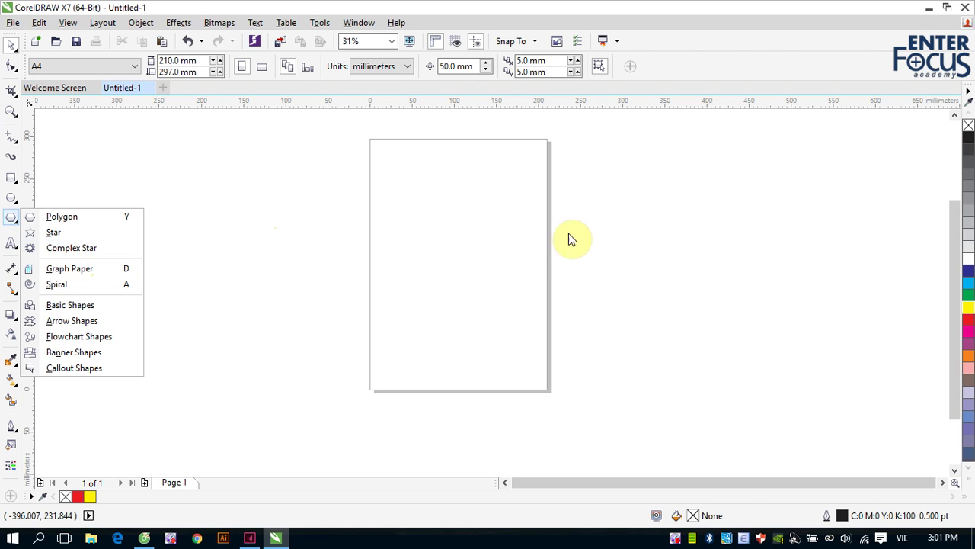
pyautogui.click(640, 230)
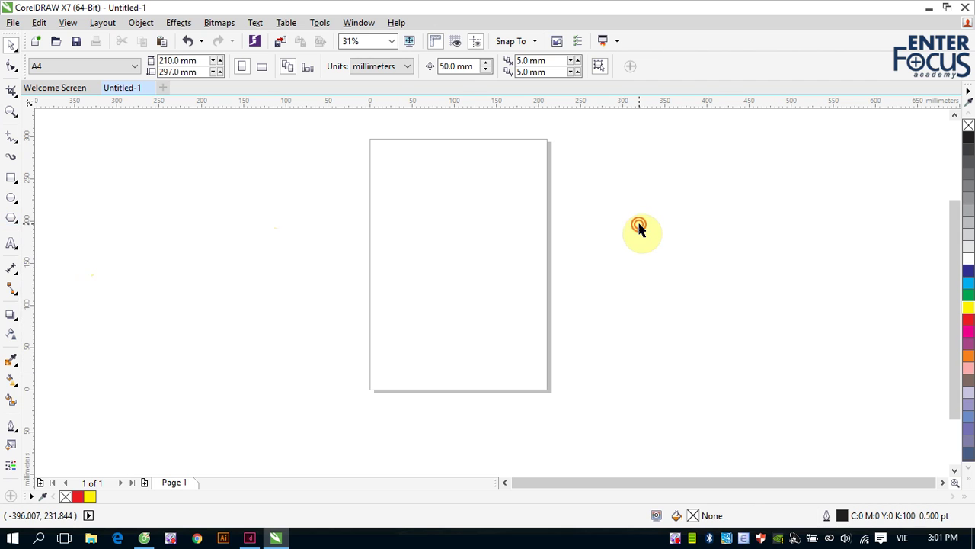
# - Draw a rectangle about 119 mm wide and 86 mm high in the upper part of the page
pyautogui.click(11, 178)
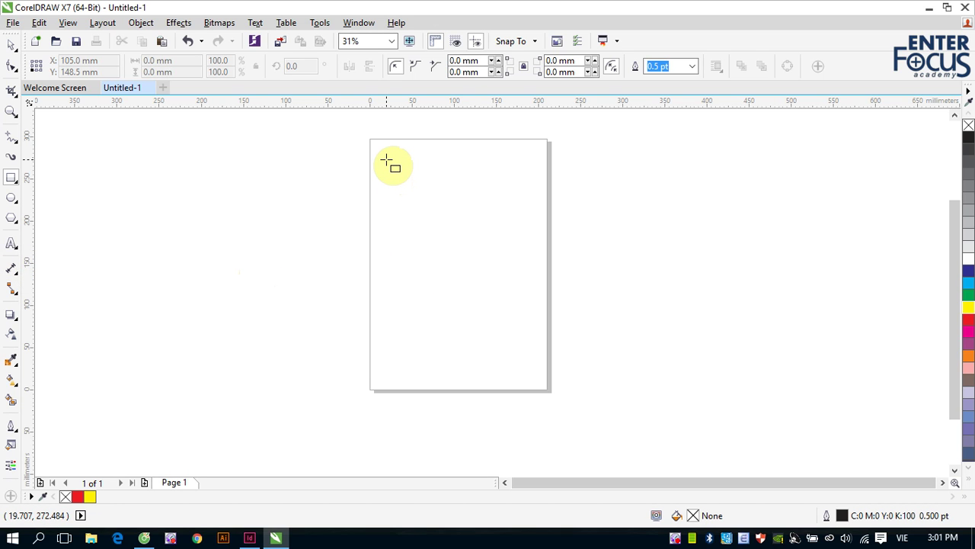
pyautogui.moveTo(387, 160); pyautogui.dragTo(425, 230)
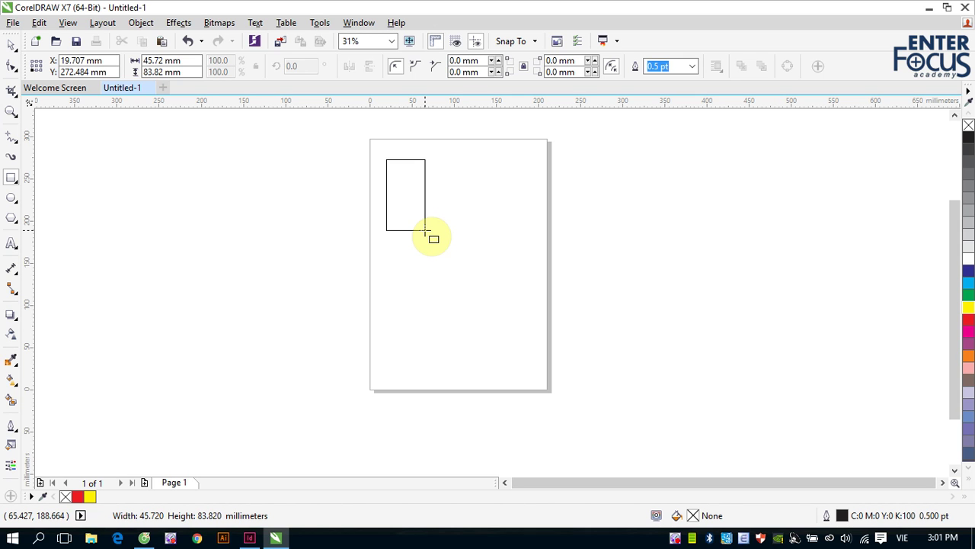
pyautogui.moveTo(425, 231); pyautogui.dragTo(486, 231)
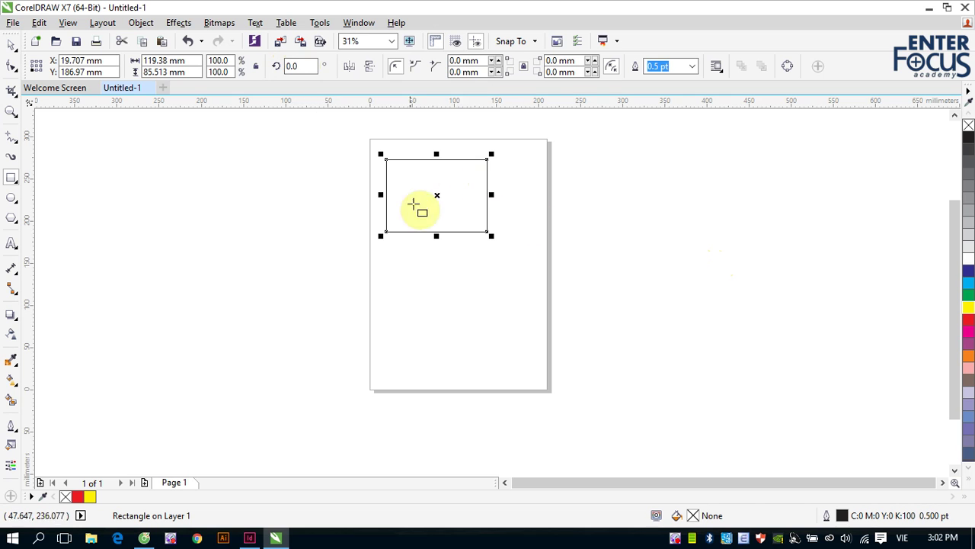
# - Rotate the rectangle to 90 degrees and set its rotation angle back to 0
pyautogui.click(295, 66)
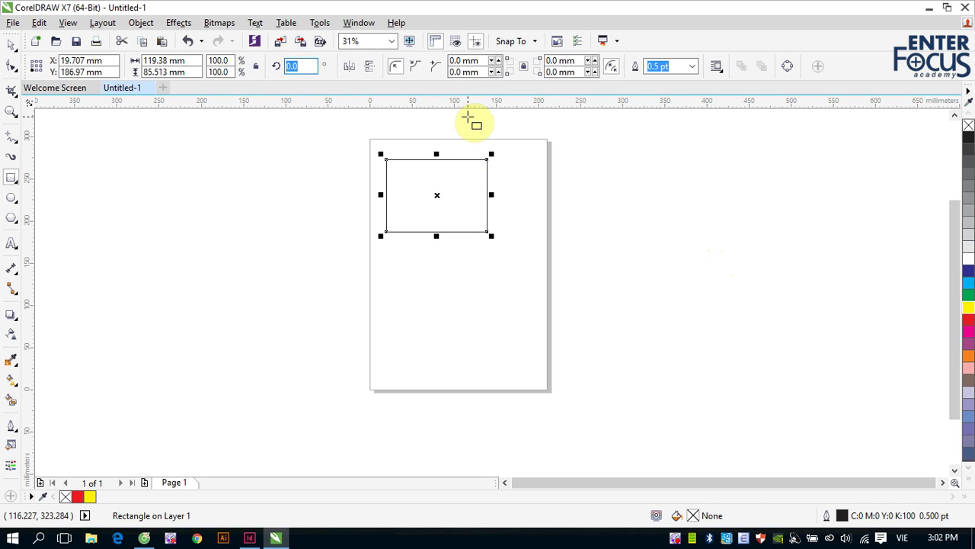
pyautogui.write('90')
pyautogui.press('Return')
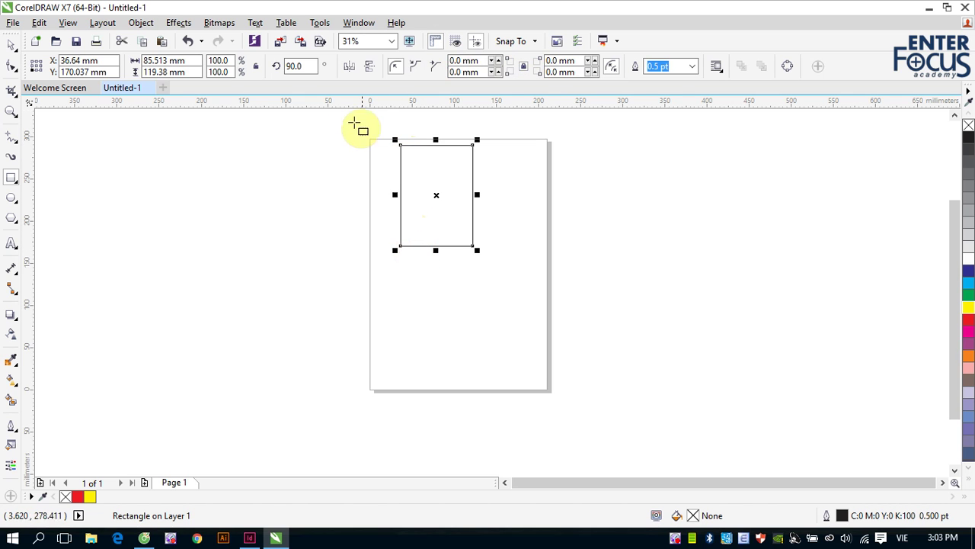
pyautogui.click(305, 66)
pyautogui.write('0')
pyautogui.press('Return')
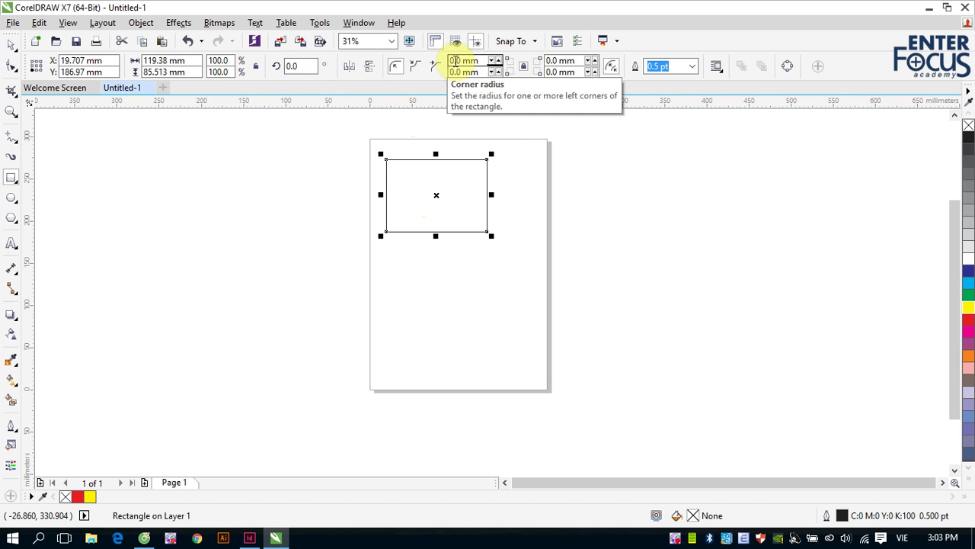
# - Round all four corners of the rectangle together with a 30 mm radius
pyautogui.click(526, 68)
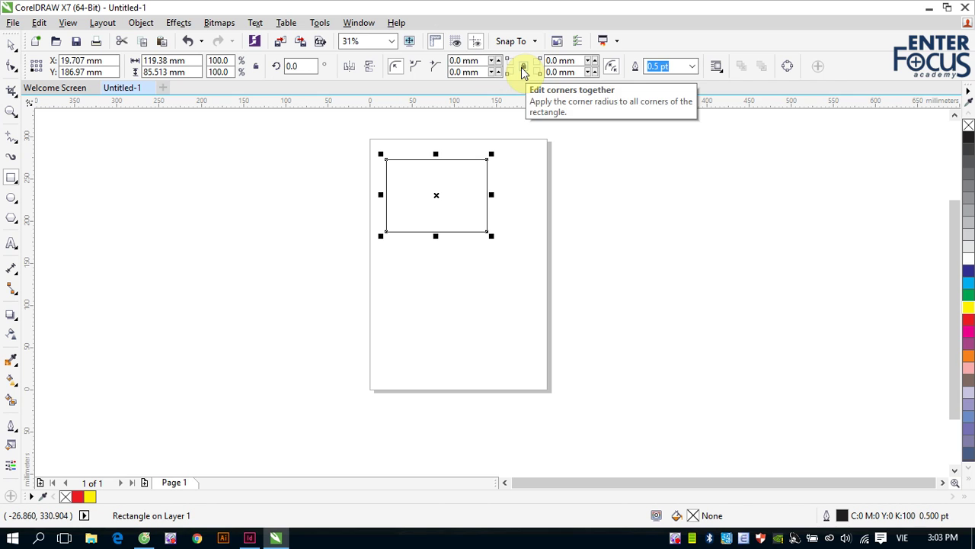
pyautogui.doubleClick(454, 61)
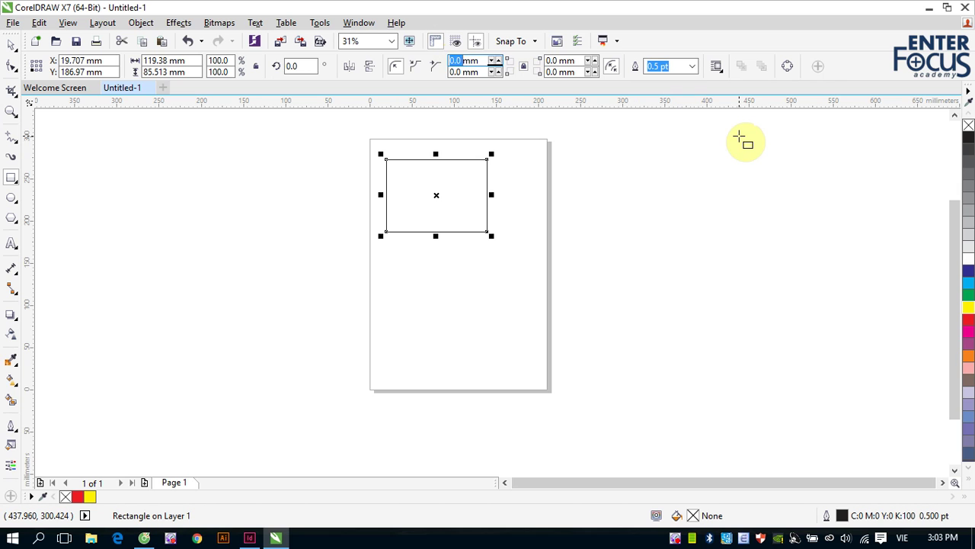
pyautogui.write('30')
pyautogui.press('Return')
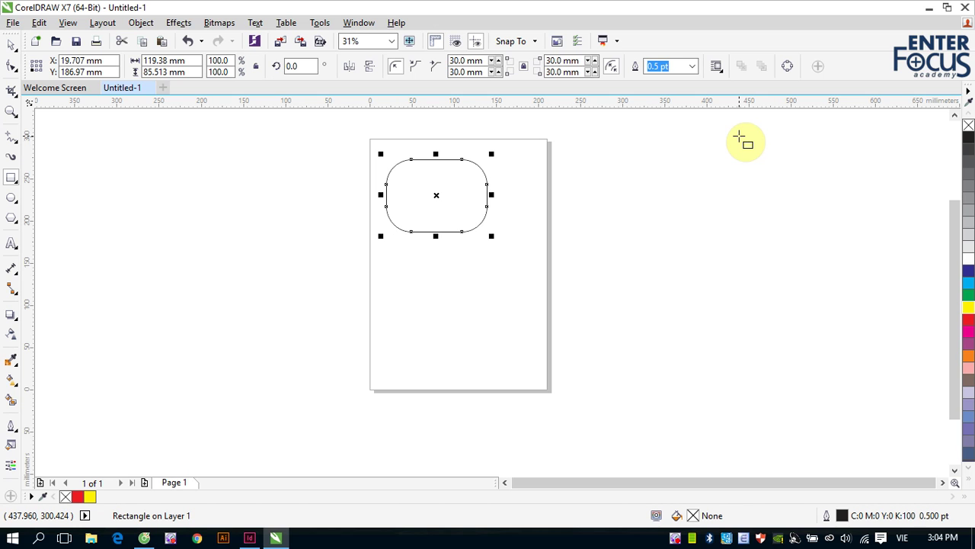
# - Reset the radius of all four rectangle corners to 0 mm
pyautogui.doubleClick(453, 61)
pyautogui.write('0')
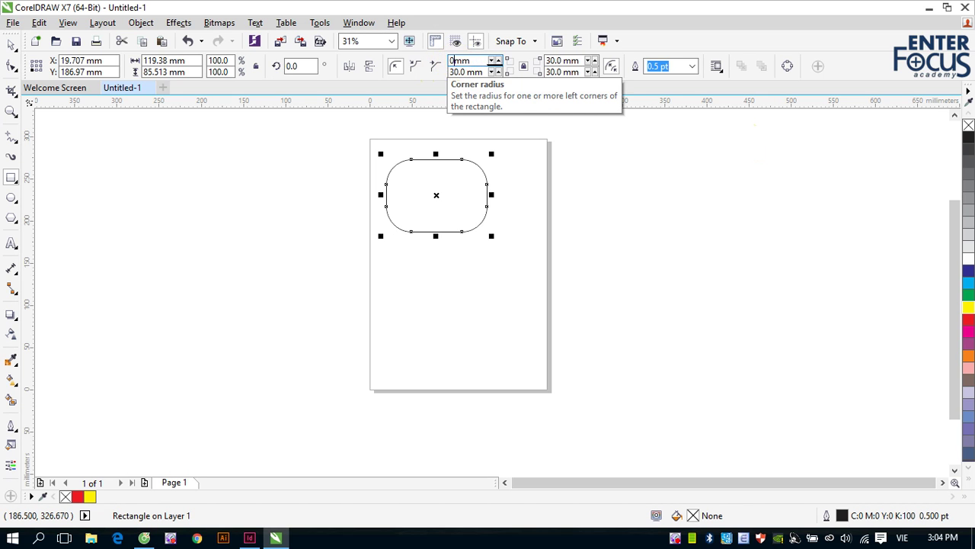
pyautogui.press('Return')
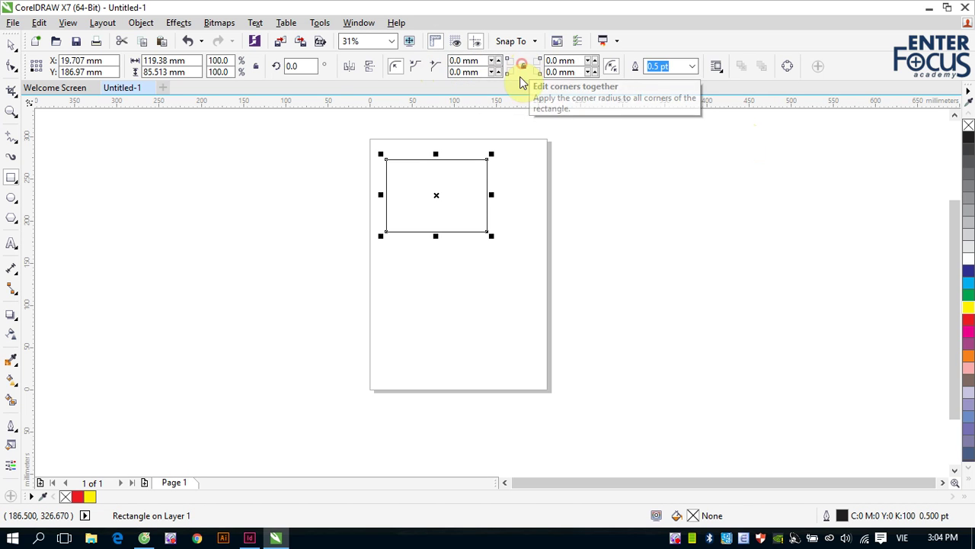
# - With corners edited separately, set only the rectangle's upper-left radius to 30 mm and change the corner style to scalloped, finally to chamfered
pyautogui.doubleClick(455, 62)
pyautogui.write('30')
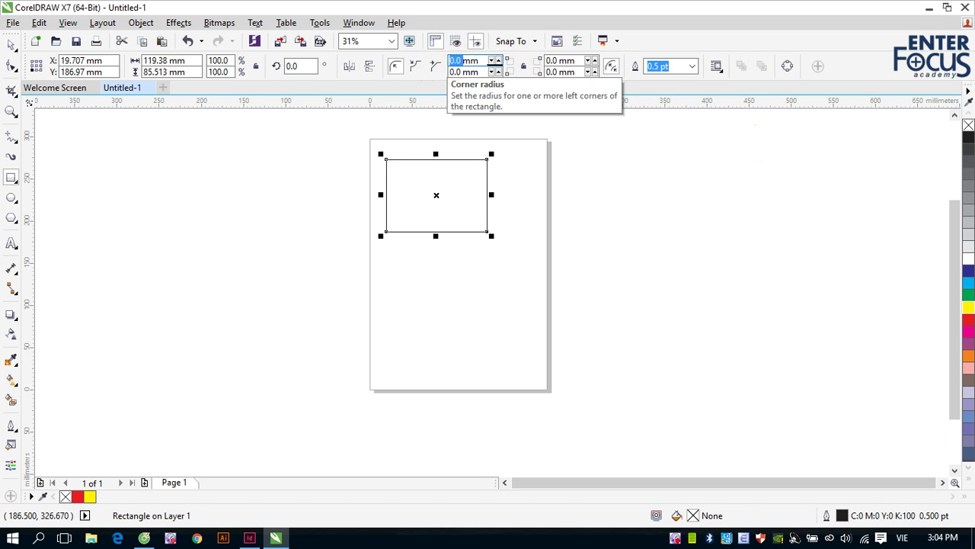
pyautogui.press('Return')
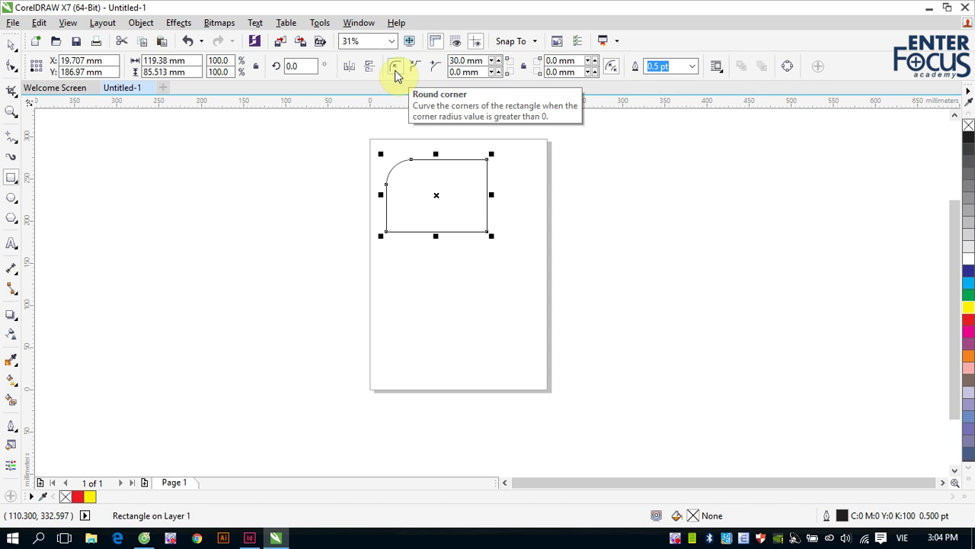
pyautogui.click(418, 67)
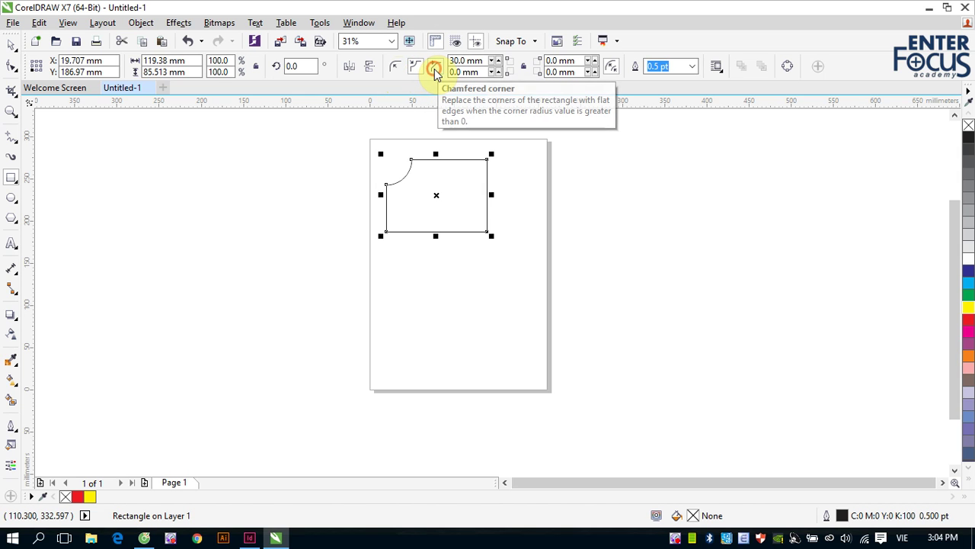
pyautogui.click(434, 68)
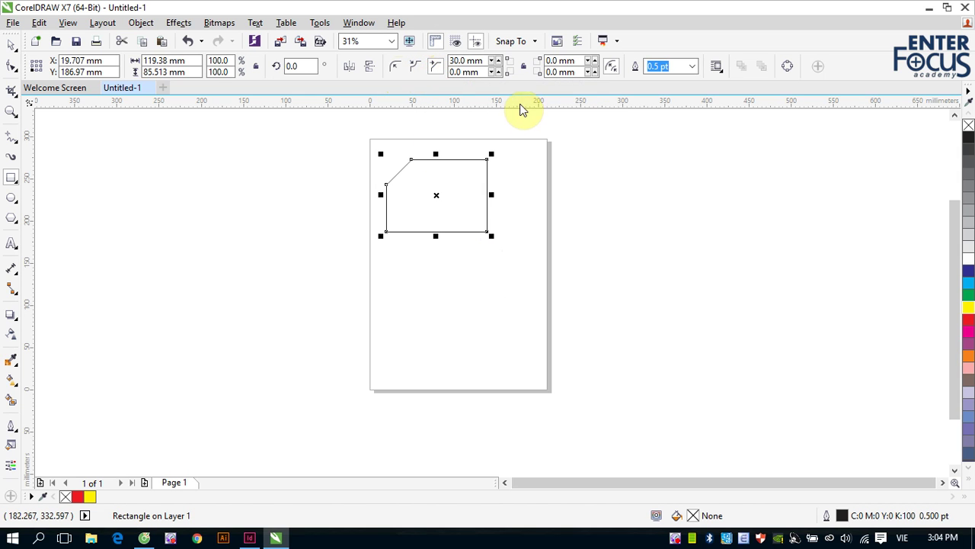
# - Set the rectangle's lower-right corner chamfer to 20 mm and its upper-right corner chamfer to 10 mm
pyautogui.click(550, 72)
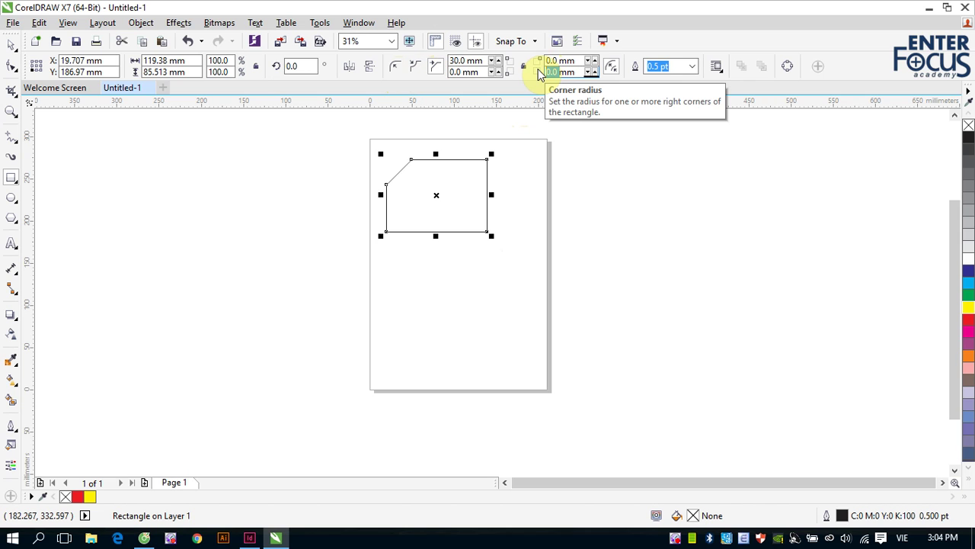
pyautogui.write('20')
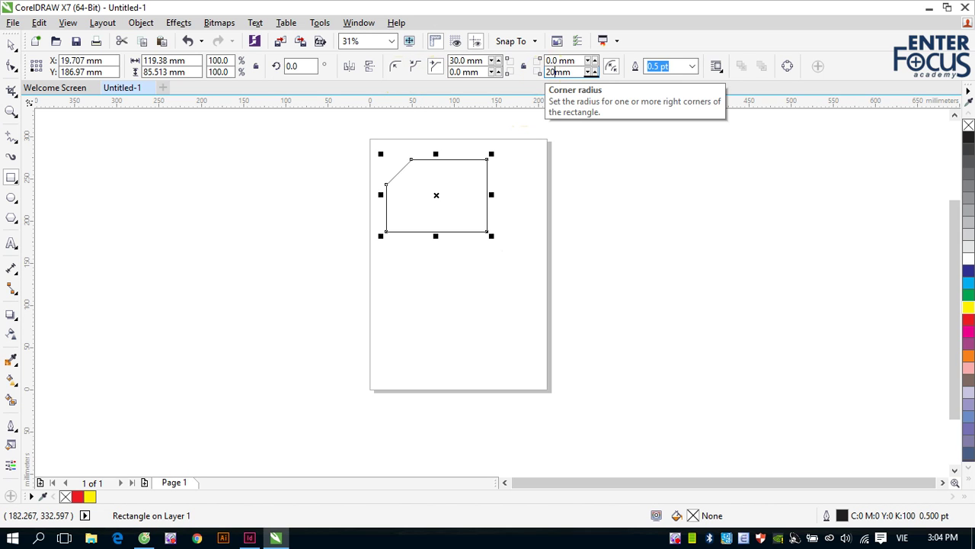
pyautogui.click(560, 61)
pyautogui.press('BackSpace')
pyautogui.press('BackSpace')
pyautogui.press('BackSpace')
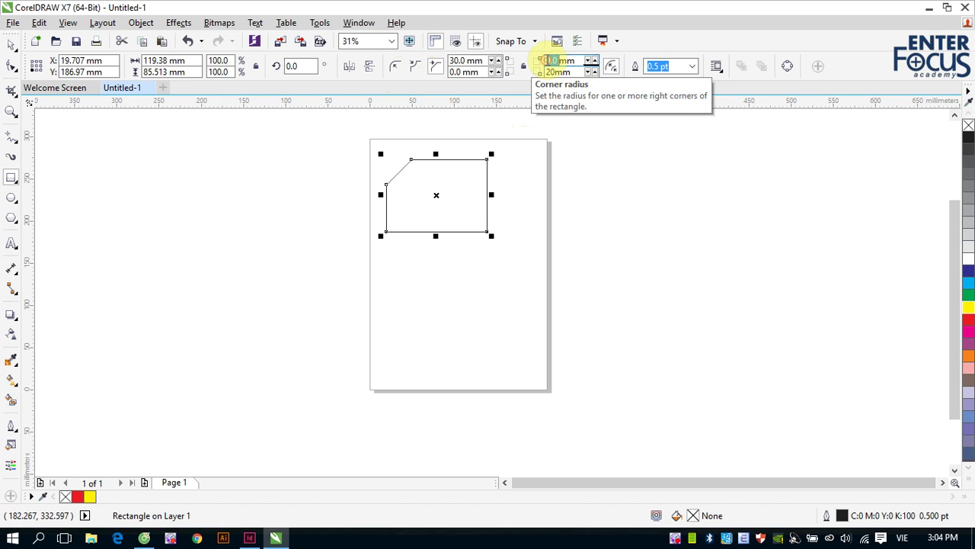
pyautogui.write('10')
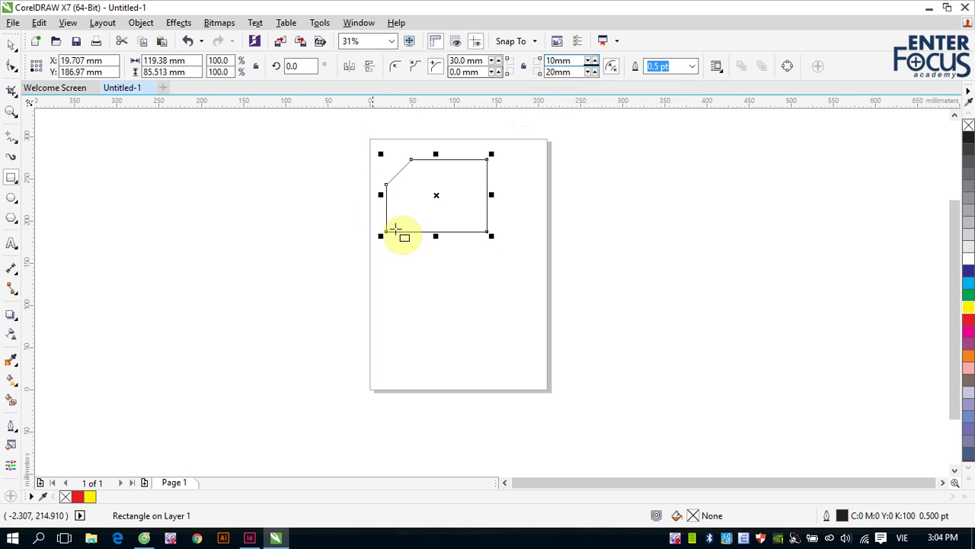
pyautogui.click(452, 71)
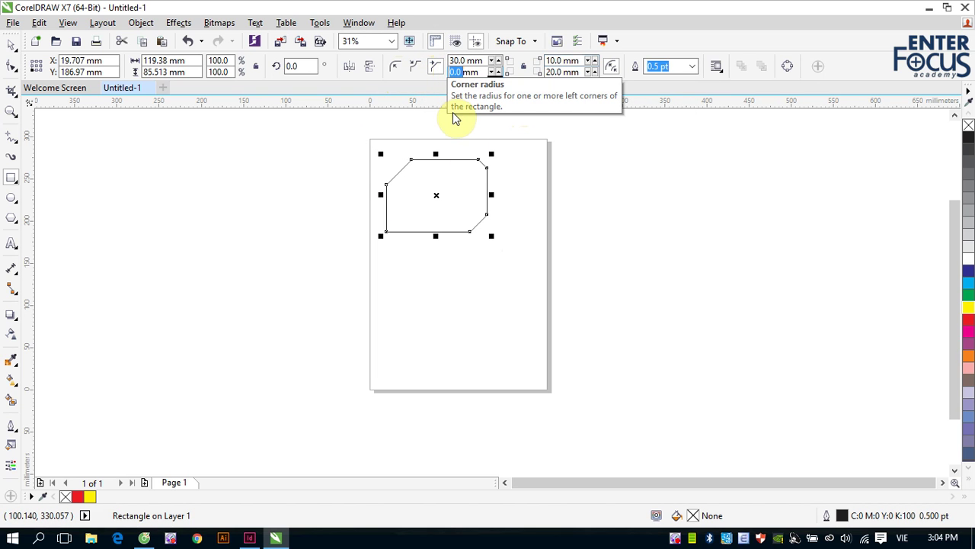
pyautogui.click(11, 43)
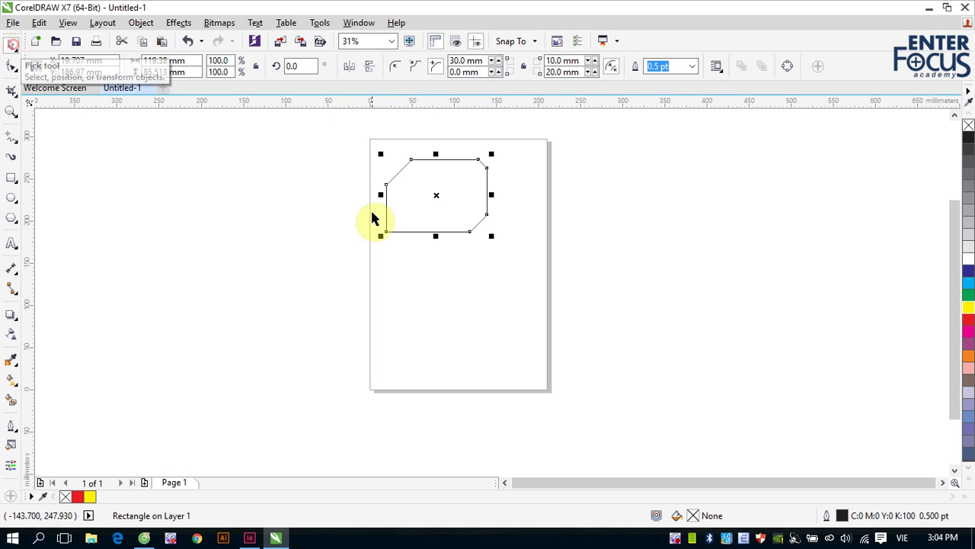
pyautogui.click(571, 253)
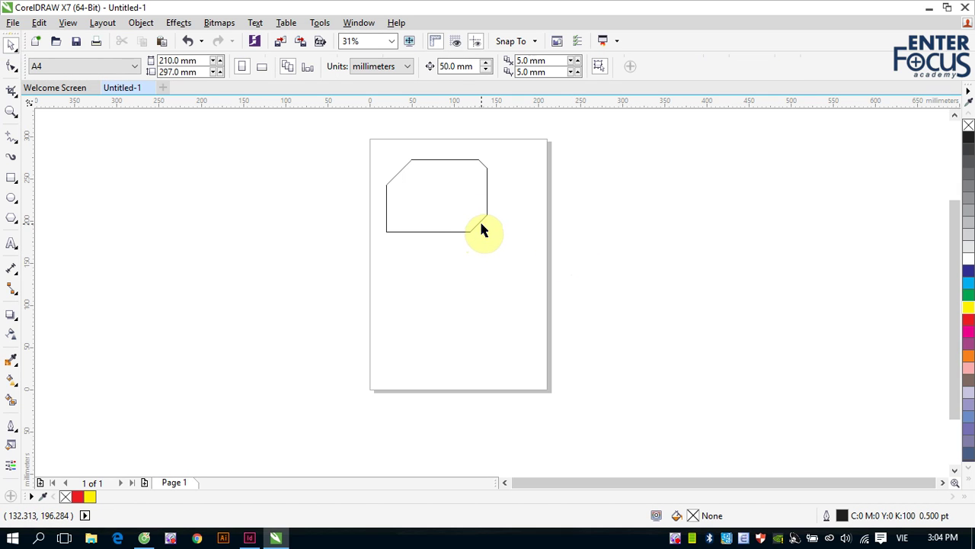
pyautogui.click(480, 225)
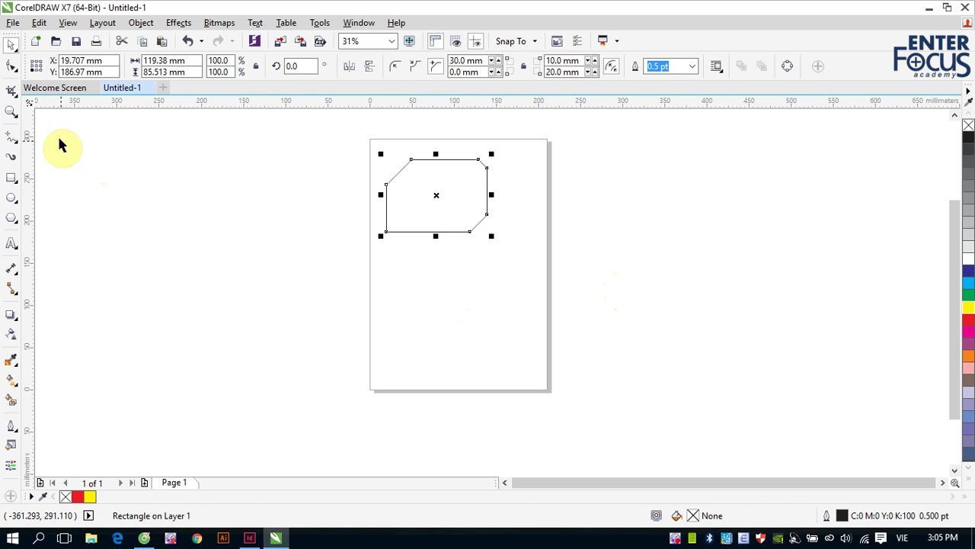
# - Draw a square about 97 mm on each side below the chamfered rectangle
pyautogui.click(11, 178)
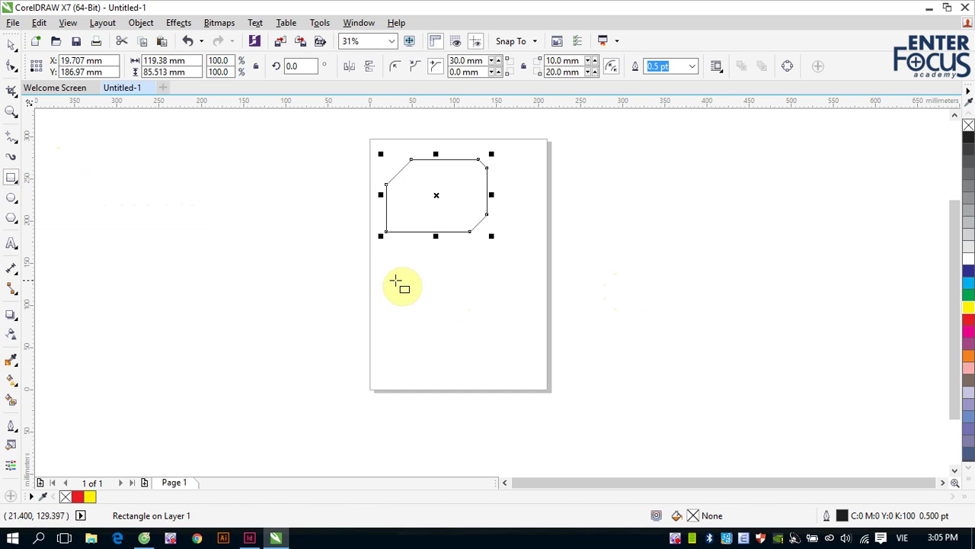
pyautogui.moveTo(405, 256)
pyautogui.mouseDown()
pyautogui.moveTo(494, 330)
pyautogui.moveTo(488, 339)
pyautogui.mouseUp()
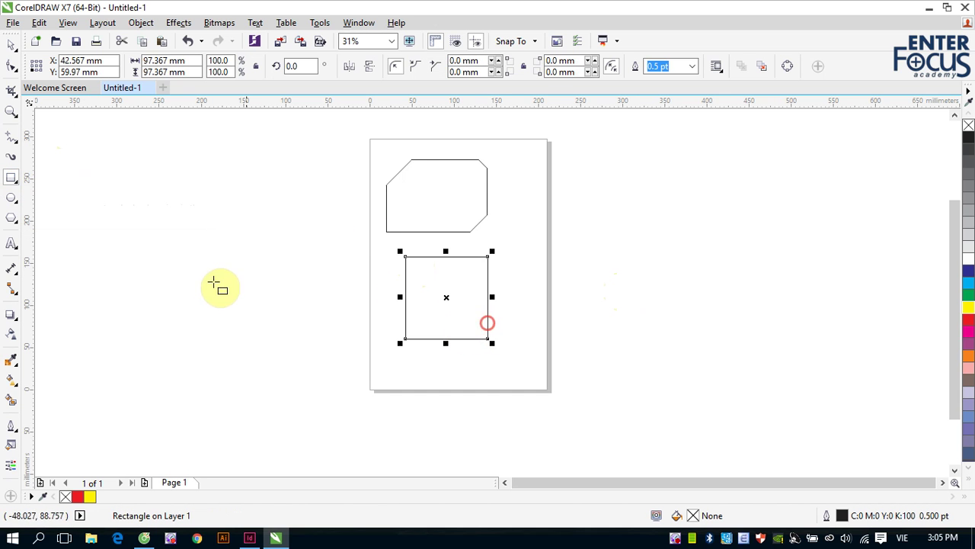
pyautogui.click(12, 47)
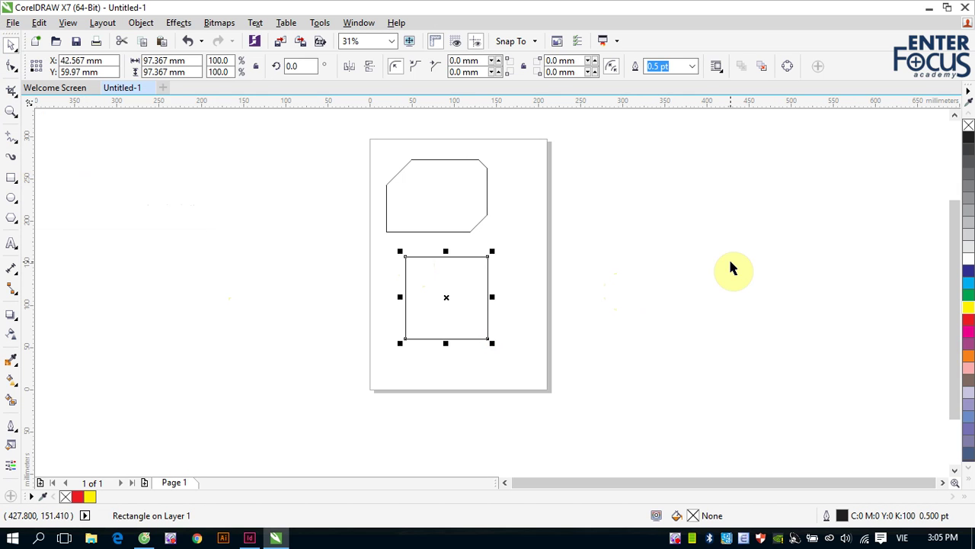
# - Delete the chamfered rectangle and move the square off the page into the empty area to its left
pyautogui.click(466, 232)
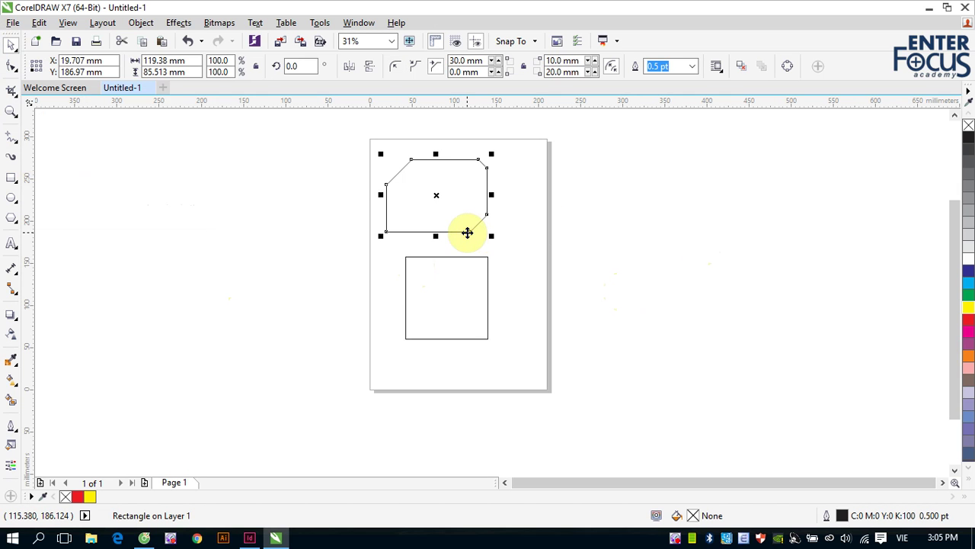
pyautogui.press('Delete')
pyautogui.click(419, 257)
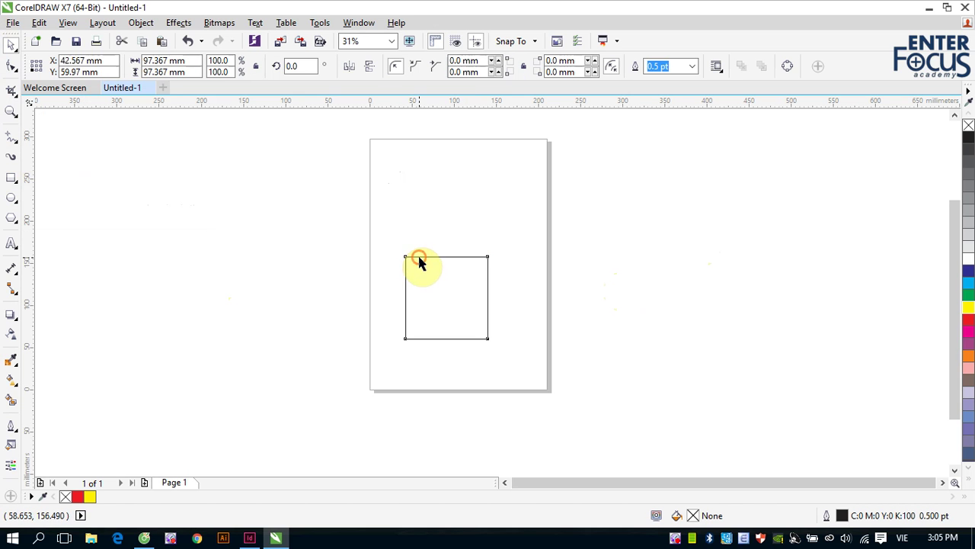
pyautogui.moveTo(418, 258); pyautogui.dragTo(240, 246)
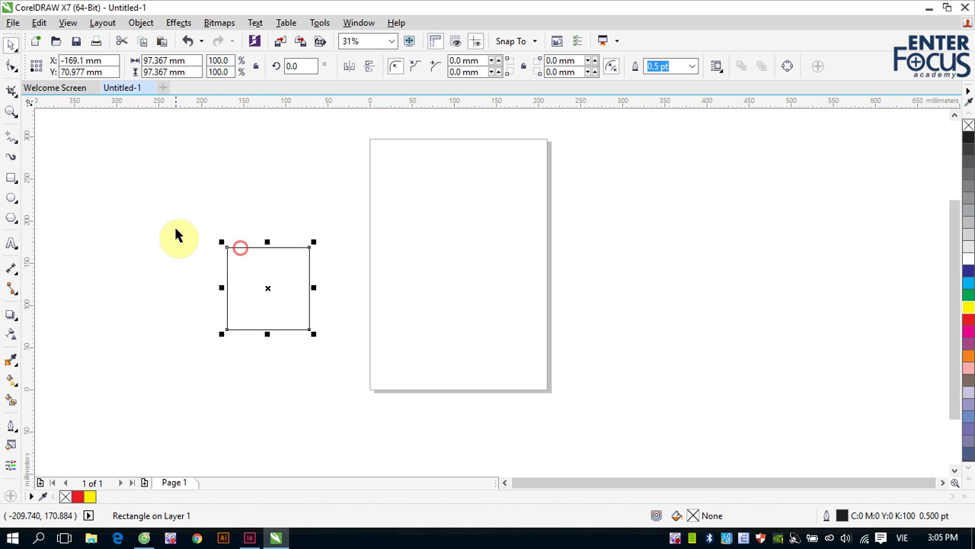
# - Draw a 3-point rectangle tilted about 48° from the lower part of the page, extending past the page's right edge
pyautogui.click(11, 181)
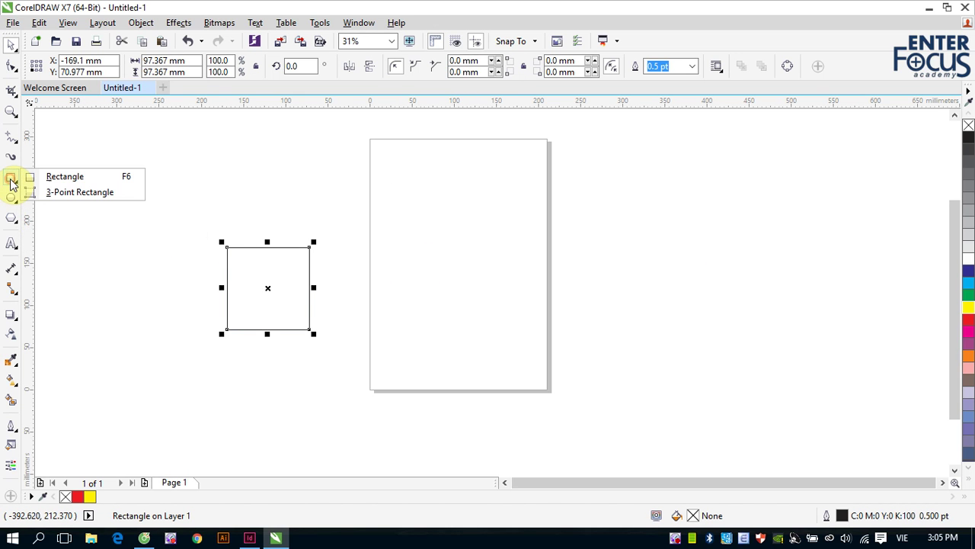
pyautogui.click(66, 192)
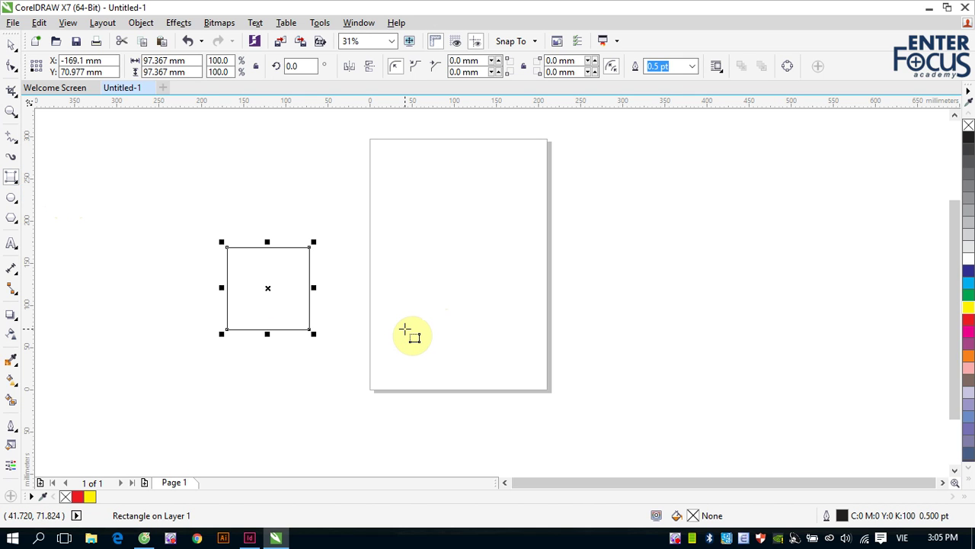
pyautogui.moveTo(404, 328); pyautogui.dragTo(504, 221)
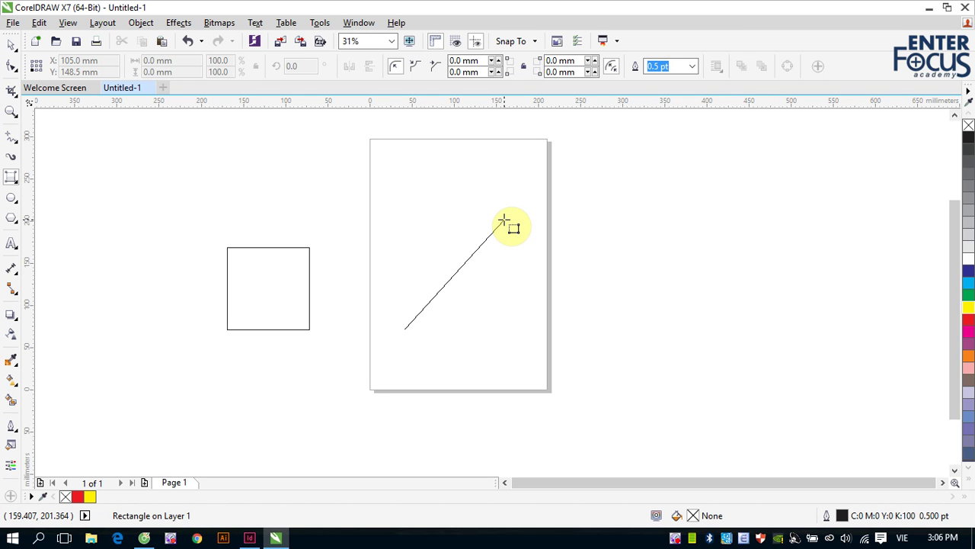
pyautogui.click(504, 220)
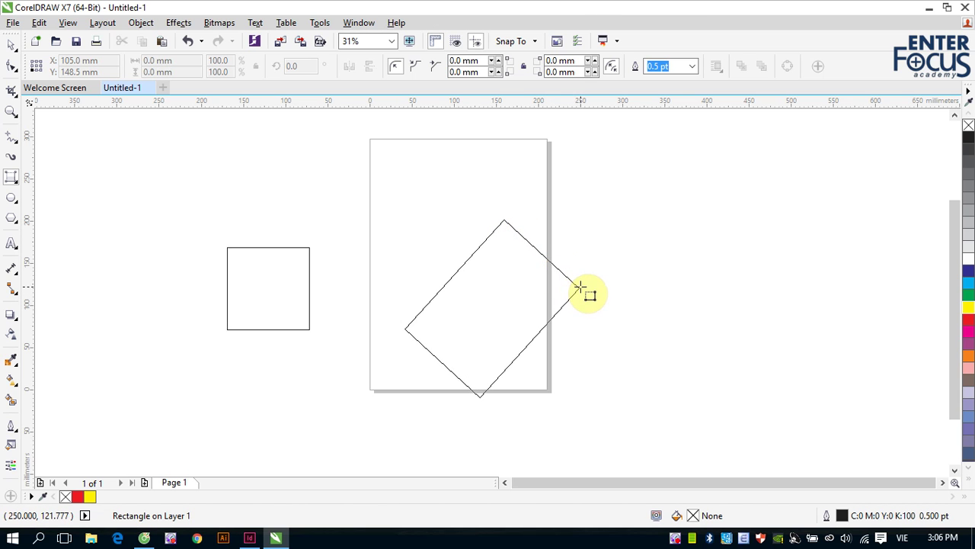
pyautogui.click(580, 286)
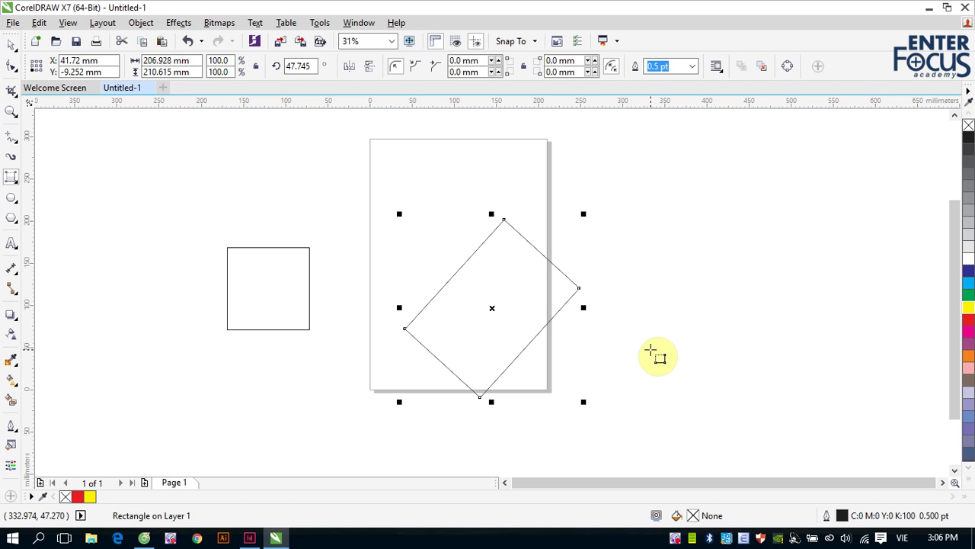
pyautogui.click(12, 44)
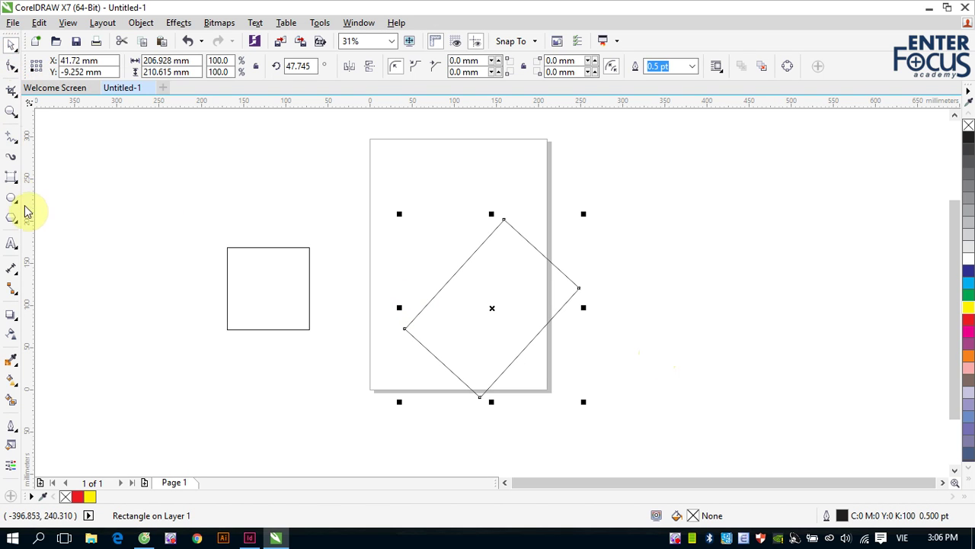
# - Draw a rectangle about 153 by 86 mm in the empty area right of the page and rotate it 45°
pyautogui.click(16, 181)
pyautogui.click(53, 176)
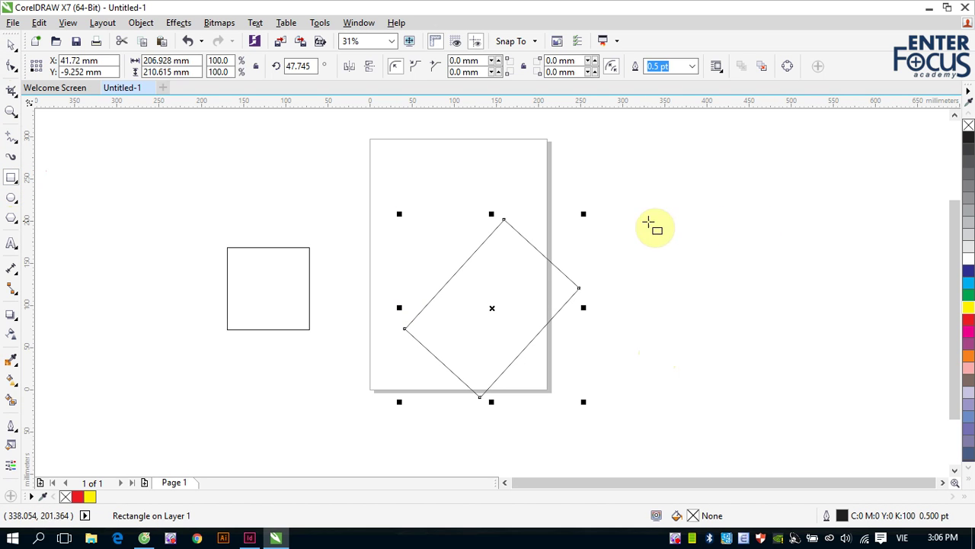
pyautogui.moveTo(648, 222); pyautogui.dragTo(778, 295)
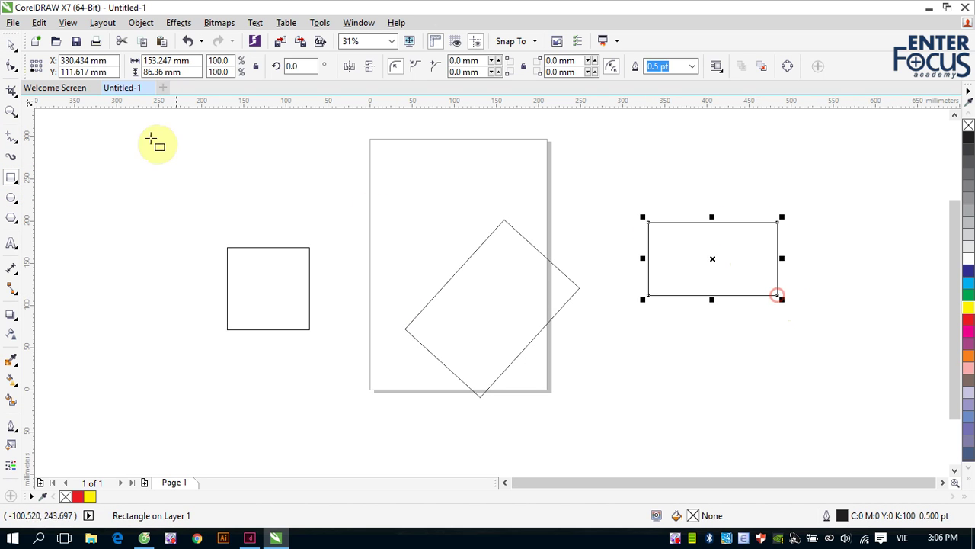
pyautogui.click(11, 44)
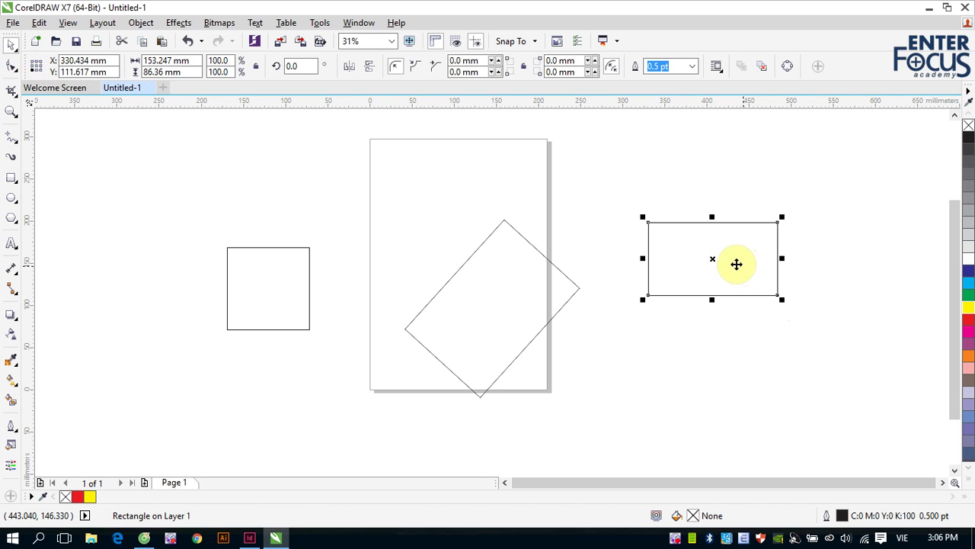
pyautogui.click(287, 66)
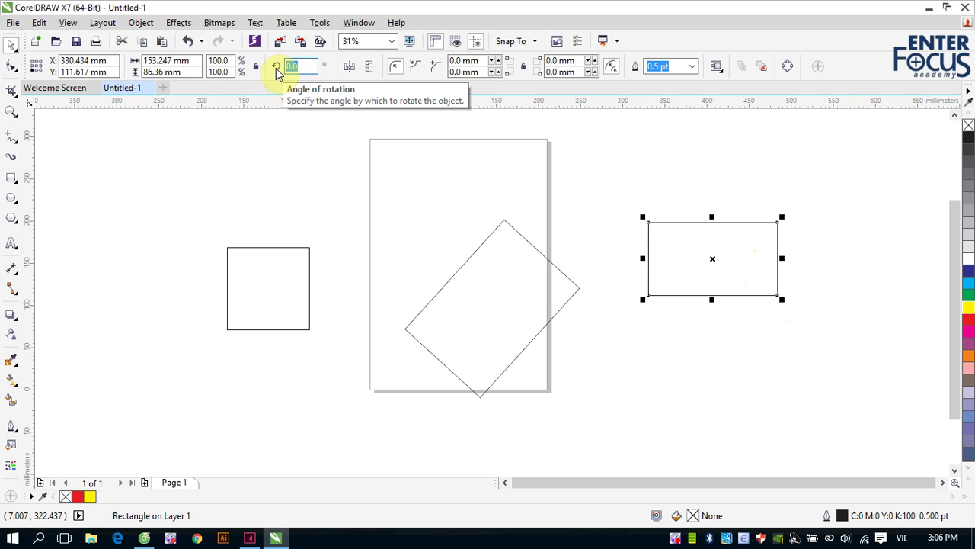
pyautogui.write('45')
pyautogui.press('Return')
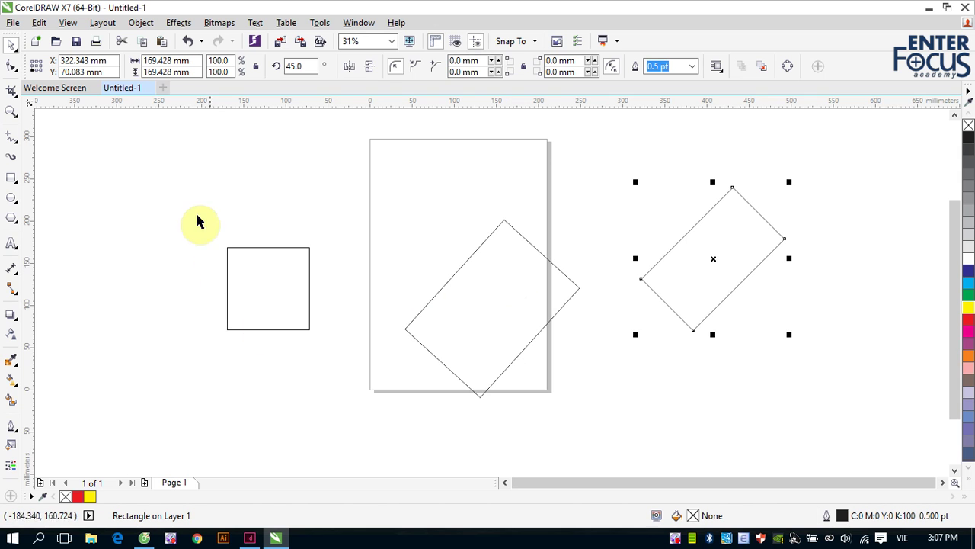
# - Delete all three shapes and draw a circle about 91 mm in diameter on the page
pyautogui.moveTo(177, 158); pyautogui.dragTo(823, 430)
pyautogui.press('Delete')
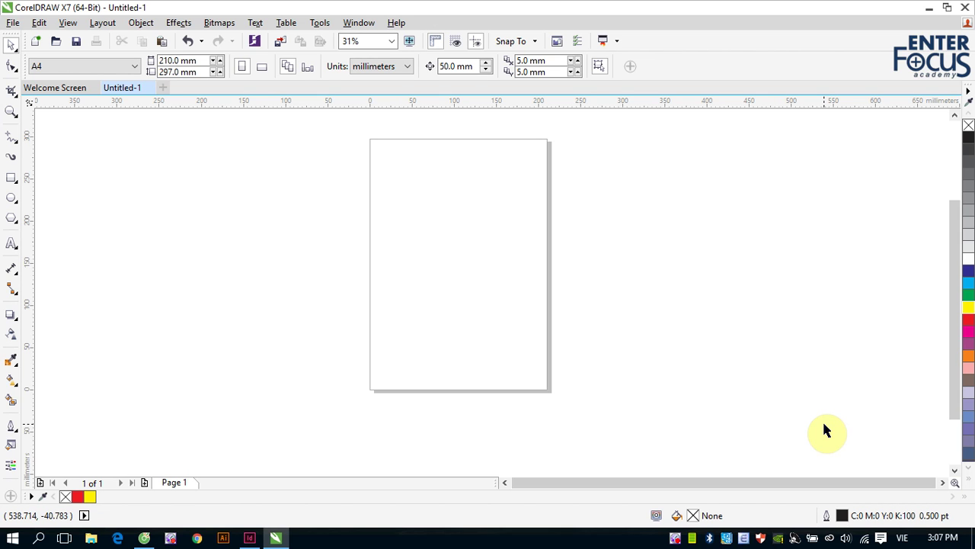
pyautogui.click(11, 200)
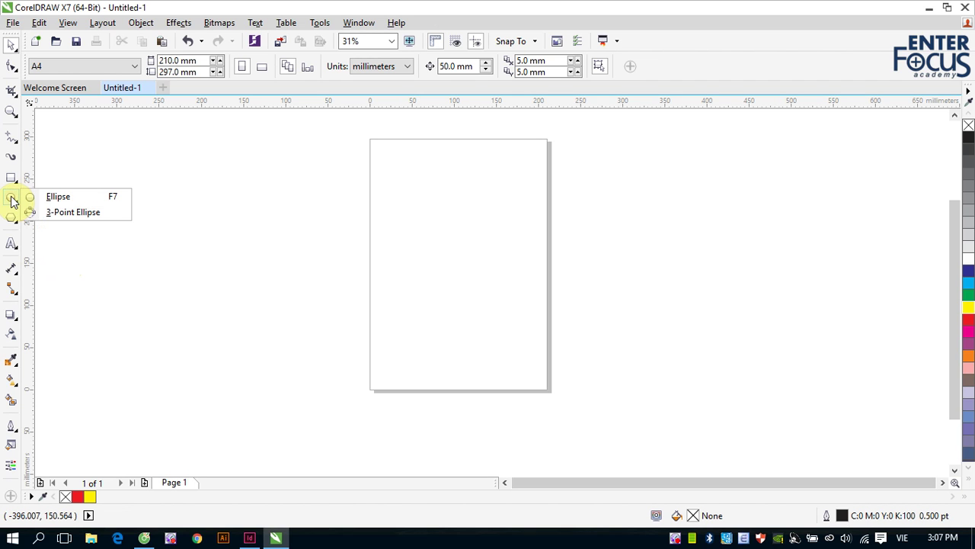
pyautogui.click(53, 198)
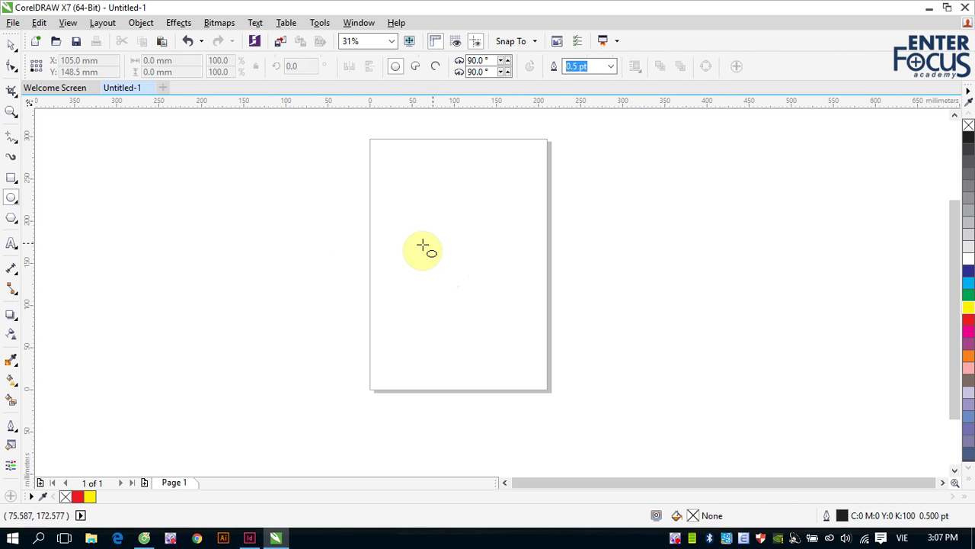
pyautogui.moveTo(401, 224); pyautogui.dragTo(476, 299)
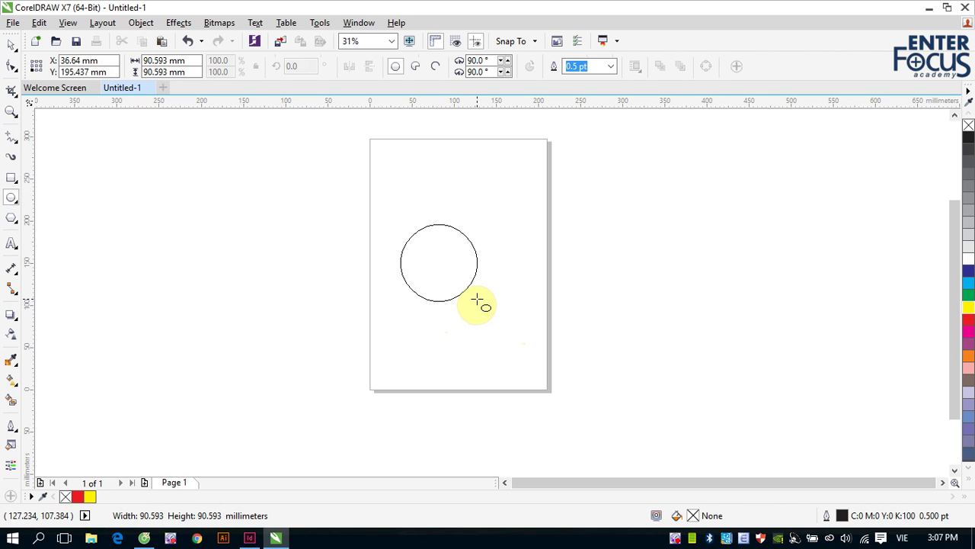
pyautogui.moveTo(476, 300); pyautogui.dragTo(476, 300)
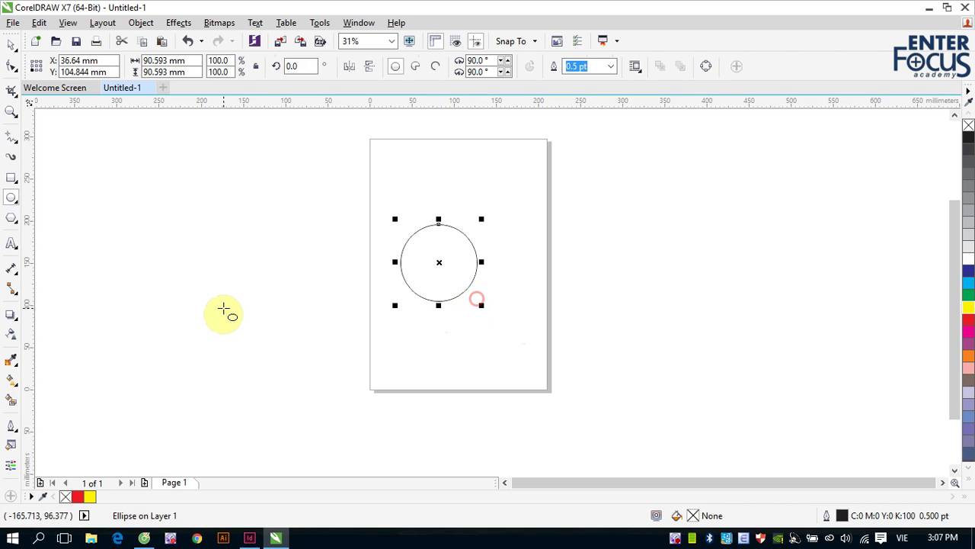
pyautogui.click(11, 44)
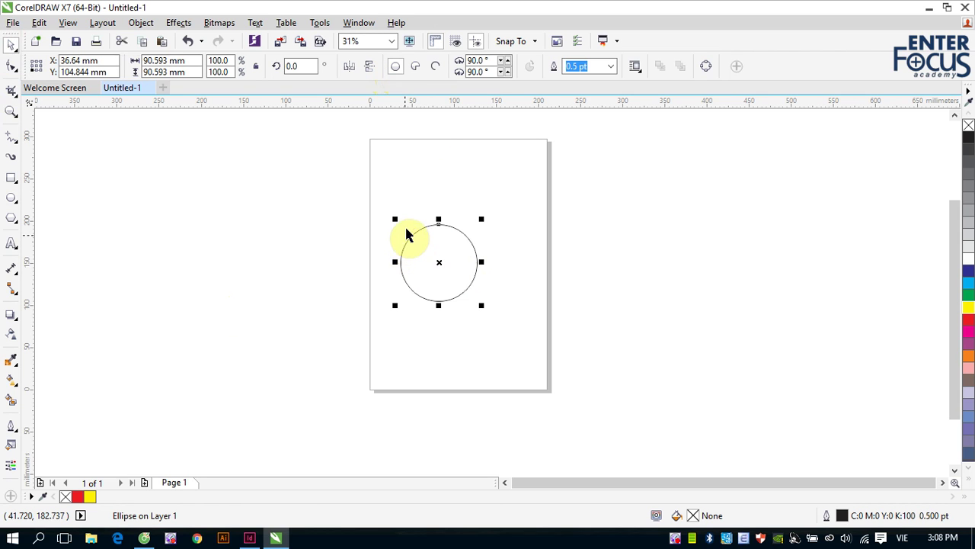
# - Switch the circle between the pie, arc and full ellipse forms, ending with the arc
pyautogui.click(415, 68)
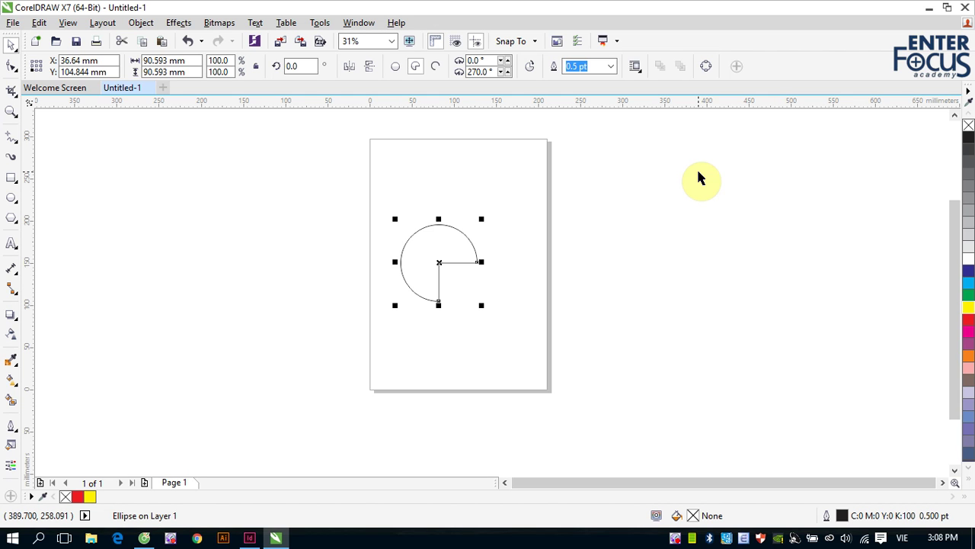
pyautogui.click(435, 67)
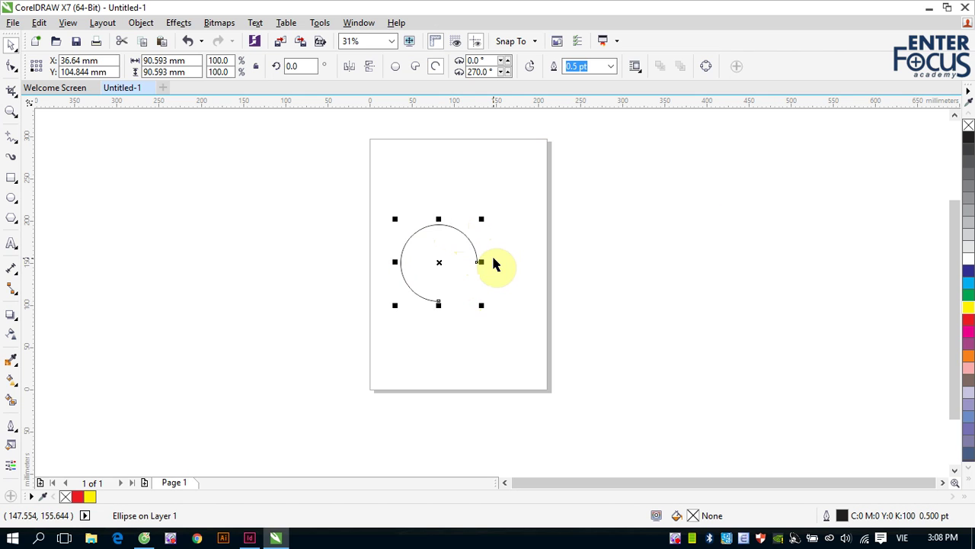
pyautogui.click(415, 66)
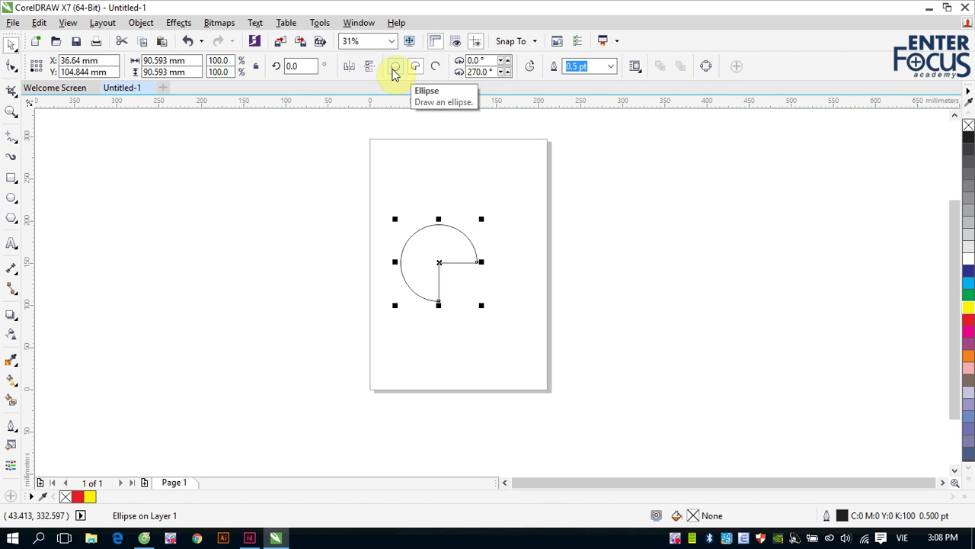
pyautogui.click(394, 67)
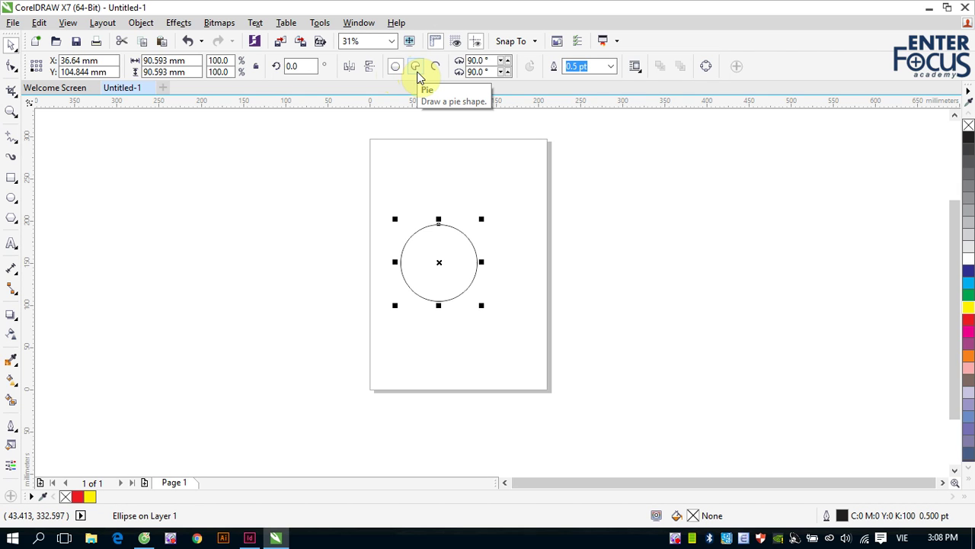
pyautogui.click(416, 68)
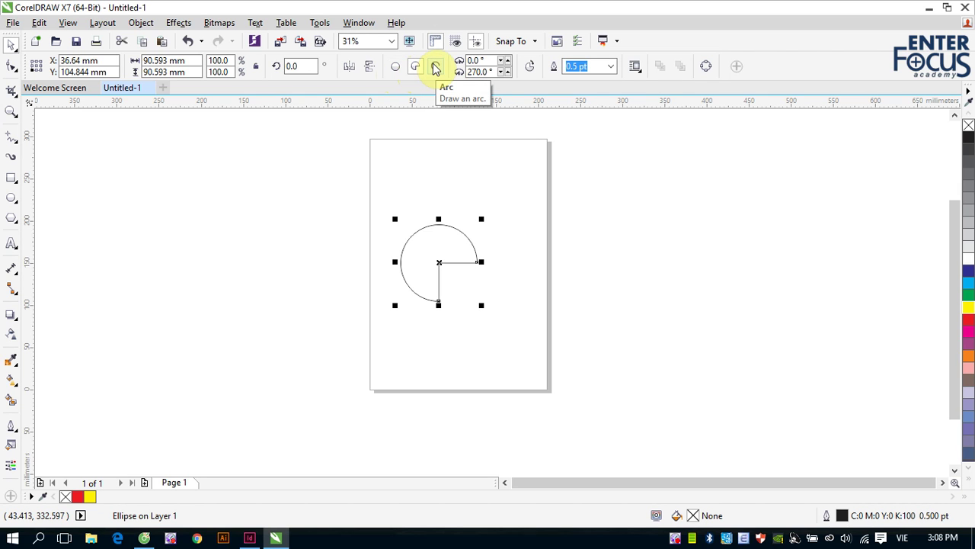
pyautogui.click(435, 69)
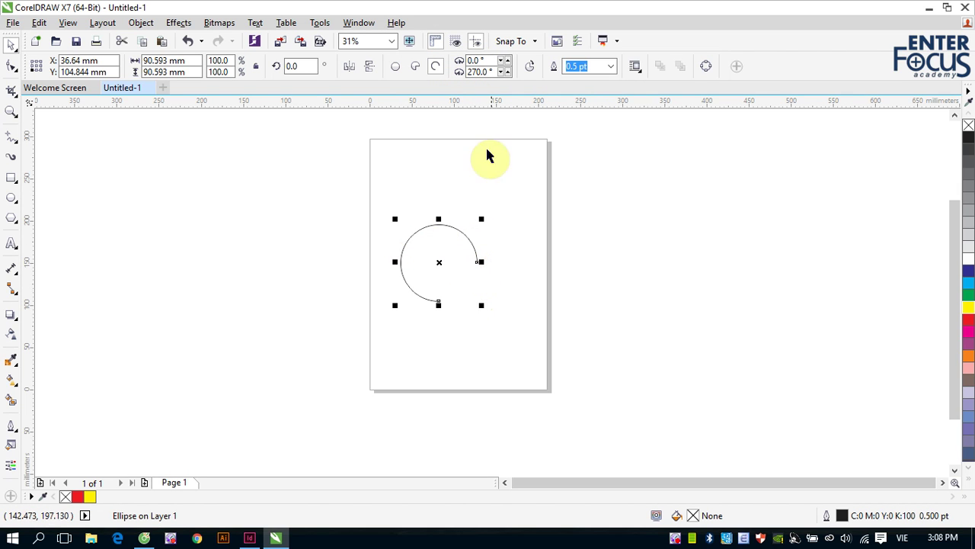
# - Set the arc's starting angle to 90° and then to 180°, and reverse the arc's direction
pyautogui.doubleClick(479, 61)
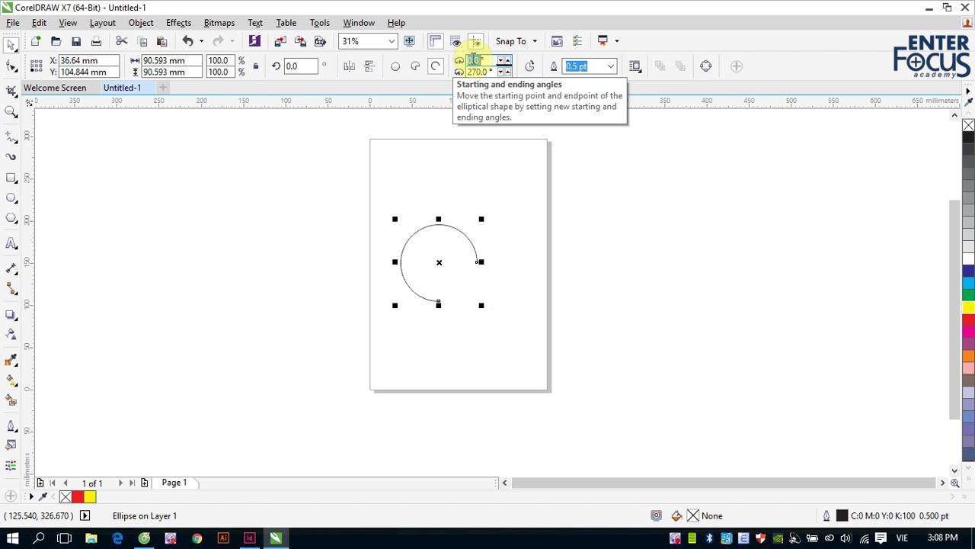
pyautogui.write('90')
pyautogui.press('Return')
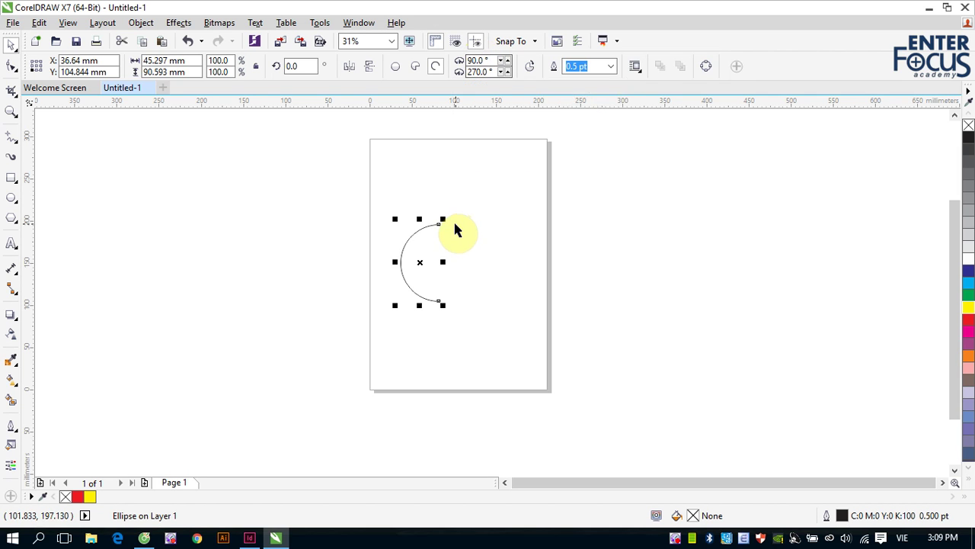
pyautogui.doubleClick(478, 61)
pyautogui.write('180')
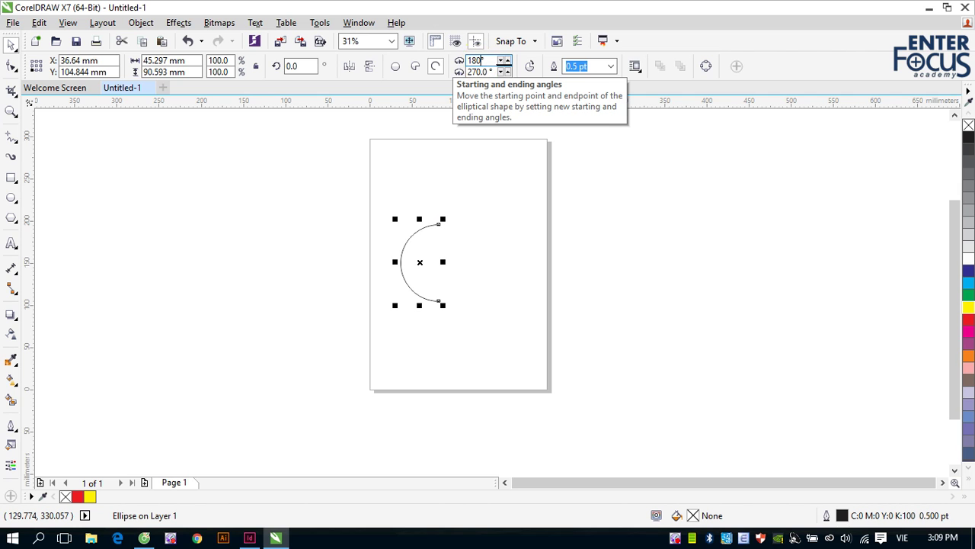
pyautogui.press('Return')
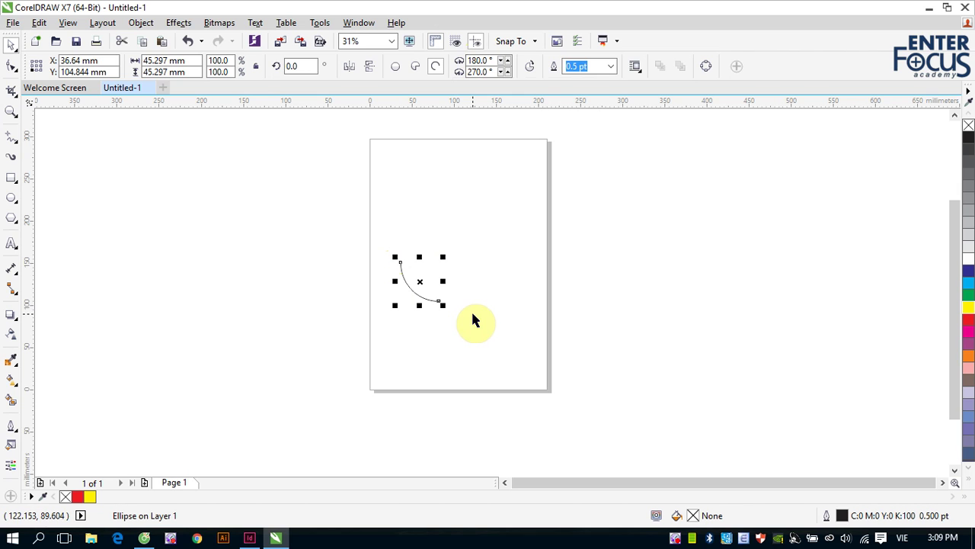
pyautogui.click(531, 67)
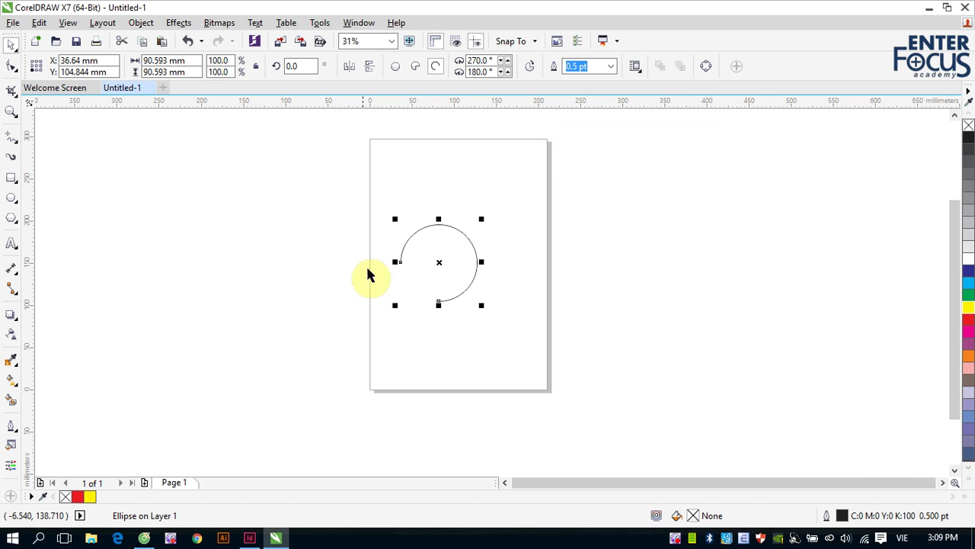
# - Move the arc to the empty area right of the page and draw a 3-point ellipse tilted about 26° left of the page
pyautogui.moveTo(440, 261); pyautogui.dragTo(724, 196)
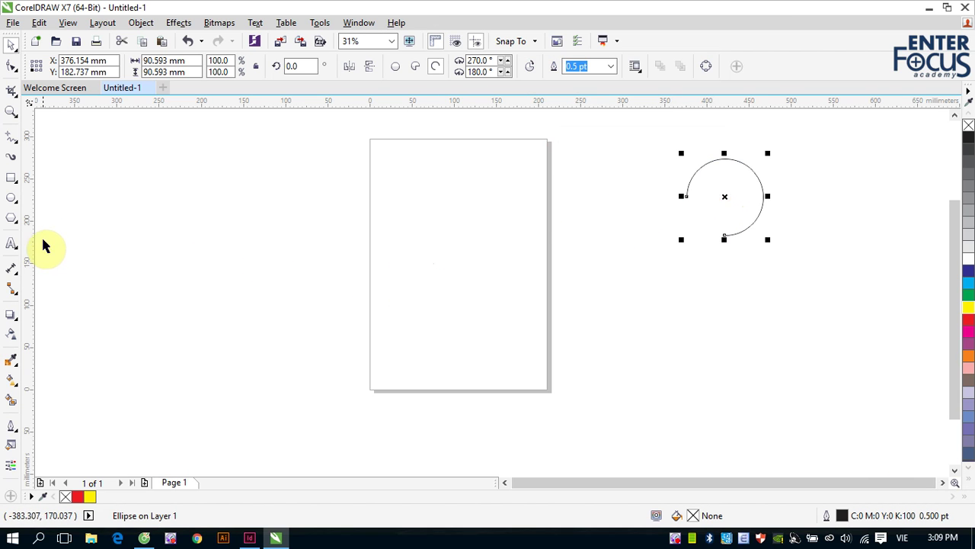
pyautogui.click(14, 198)
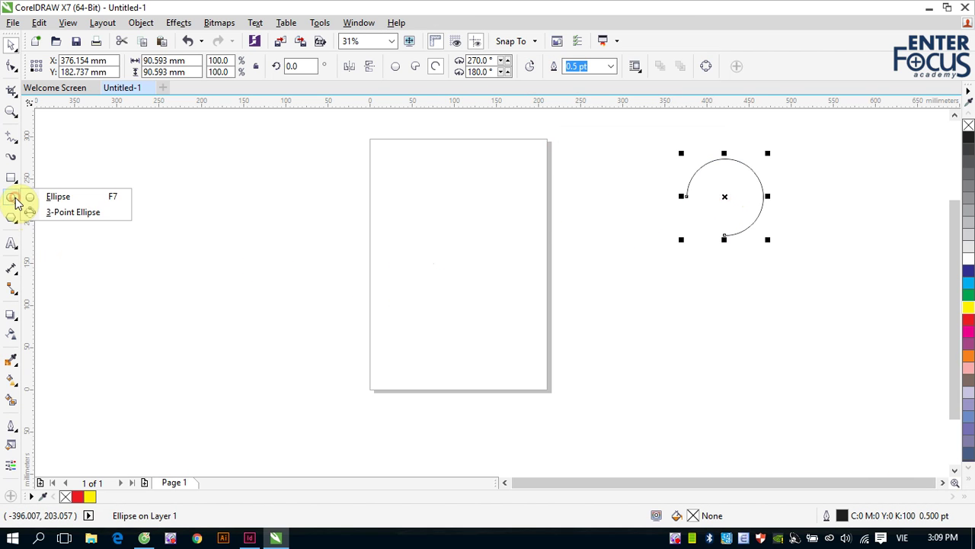
pyautogui.click(67, 214)
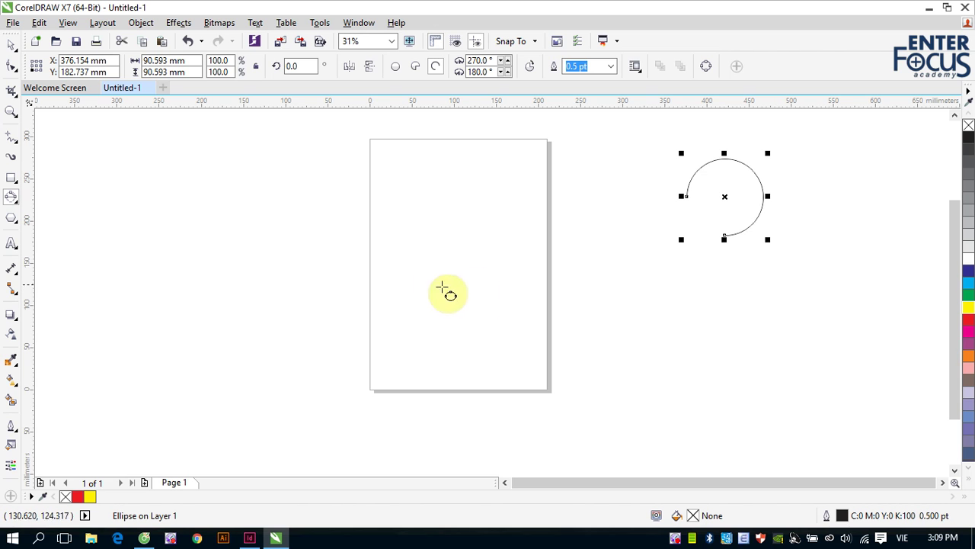
pyautogui.click(159, 330)
pyautogui.moveTo(217, 278); pyautogui.dragTo(323, 251)
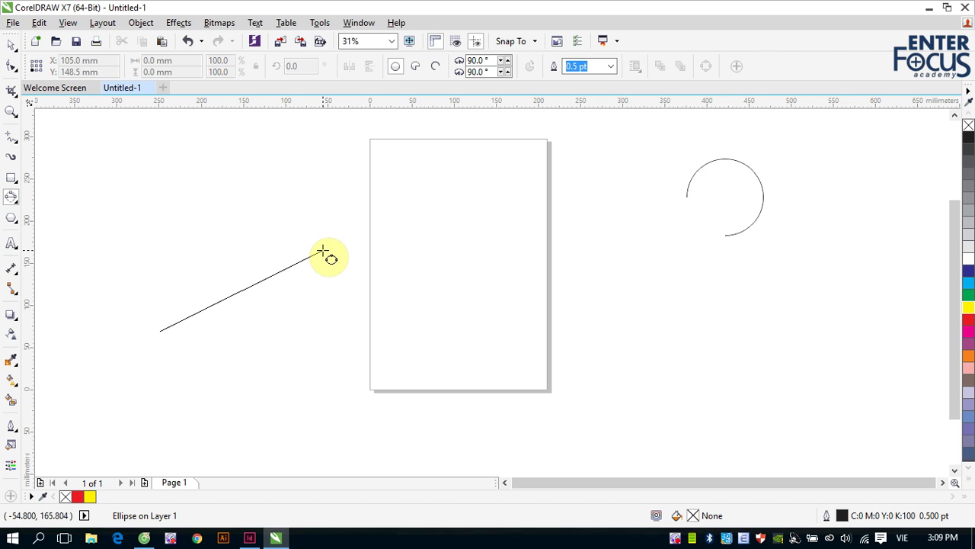
pyautogui.moveTo(323, 251); pyautogui.dragTo(328, 257)
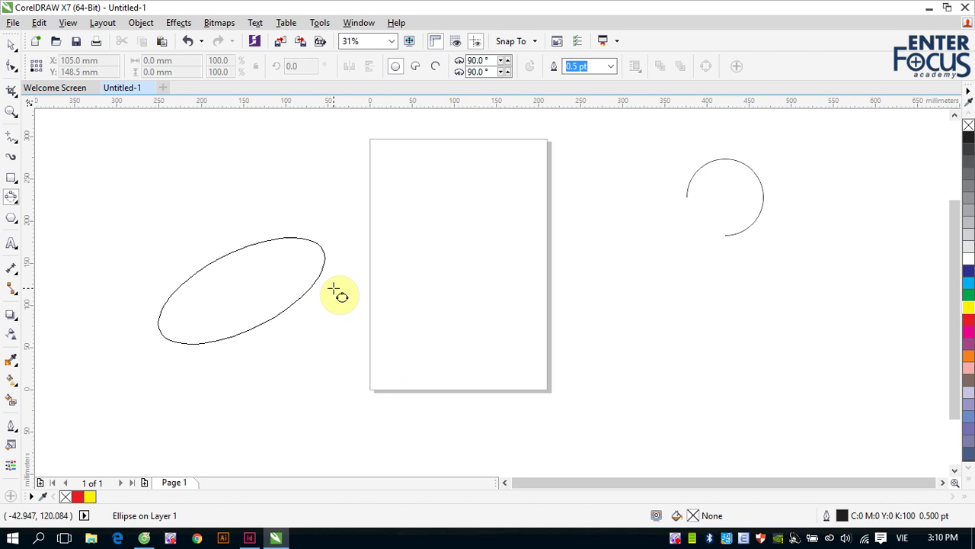
pyautogui.click(334, 288)
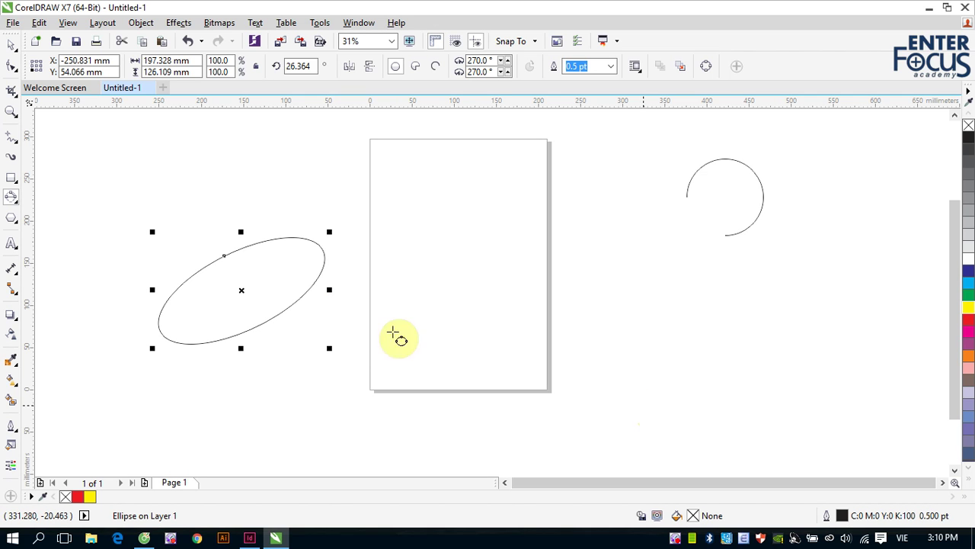
pyautogui.click(10, 47)
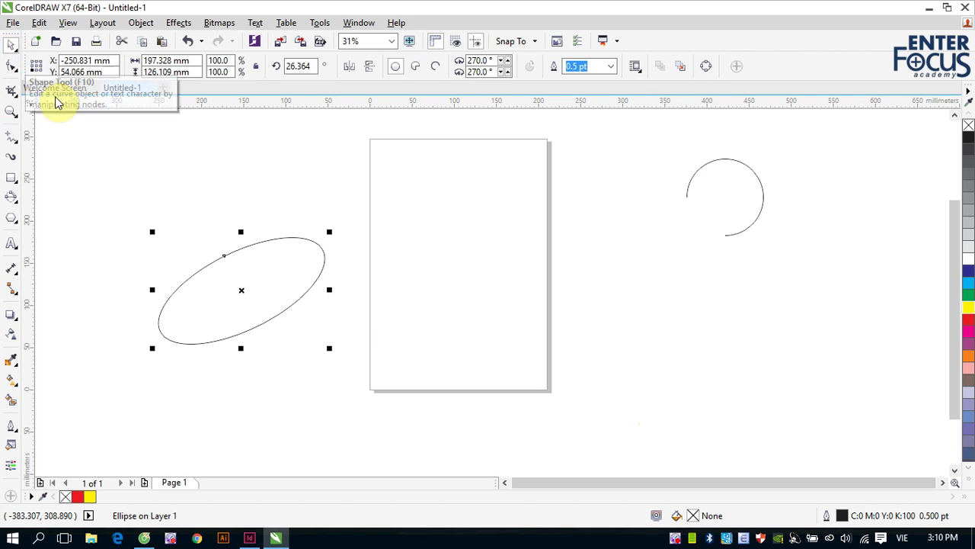
# - Select the tilted ellipse and the arc together and delete both
pyautogui.click(89, 126)
pyautogui.moveTo(245, 215); pyautogui.dragTo(796, 426)
pyautogui.press('Delete')
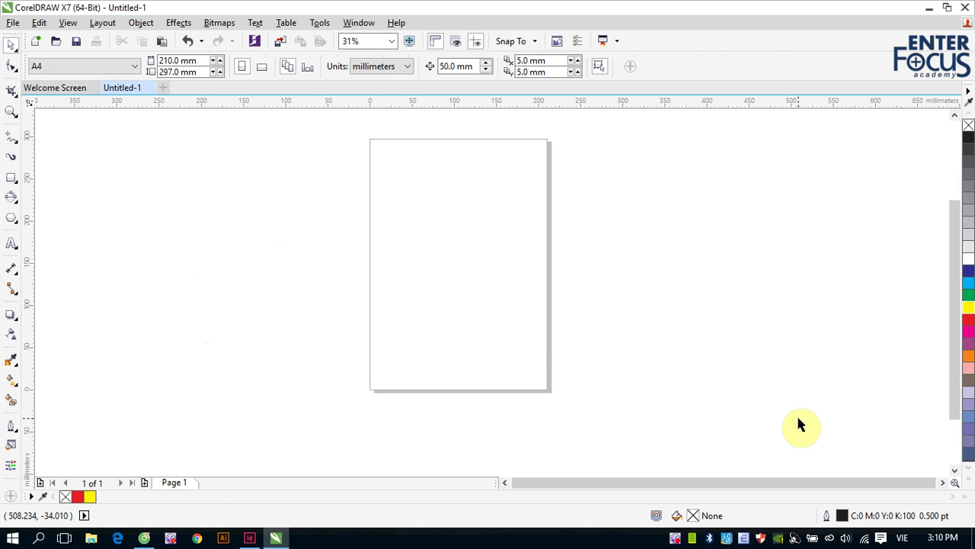
# - Draw a regular six-sided polygon about 89 mm wide and 103 mm high on the page
pyautogui.click(11, 221)
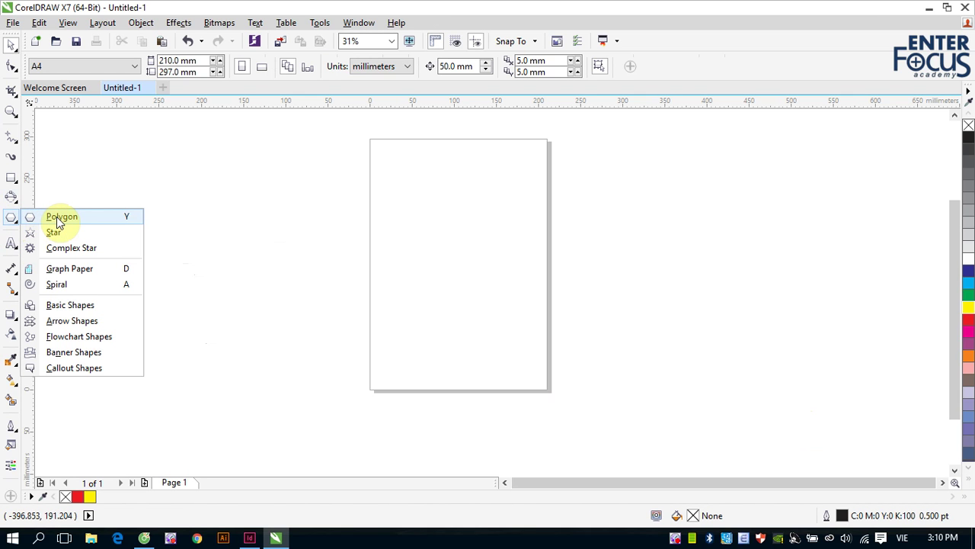
pyautogui.click(59, 220)
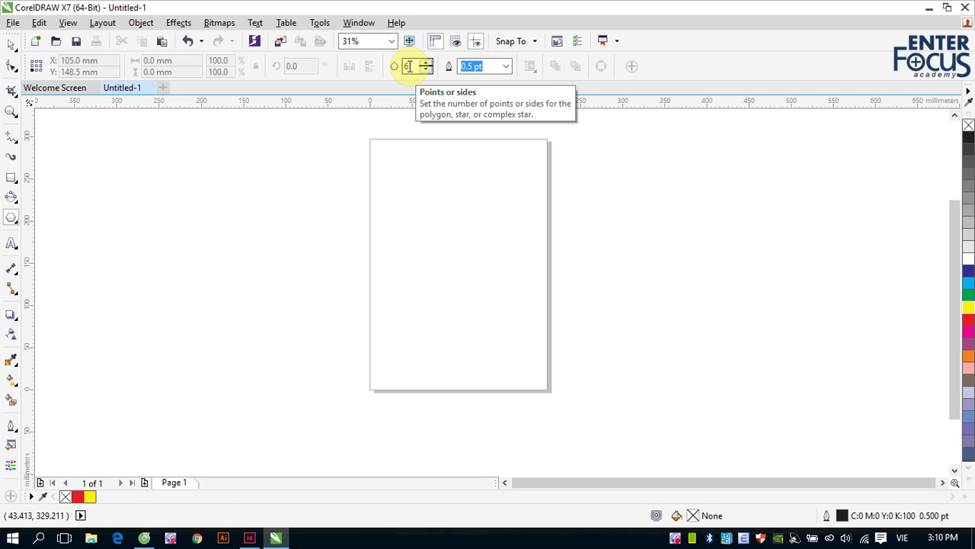
pyautogui.moveTo(386, 210); pyautogui.dragTo(455, 284)
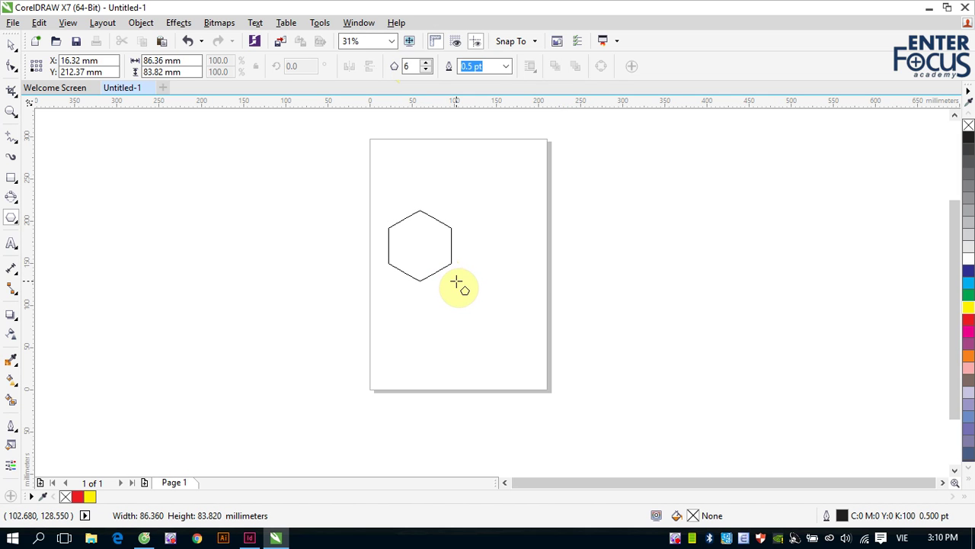
pyautogui.moveTo(455, 283); pyautogui.dragTo(470, 265)
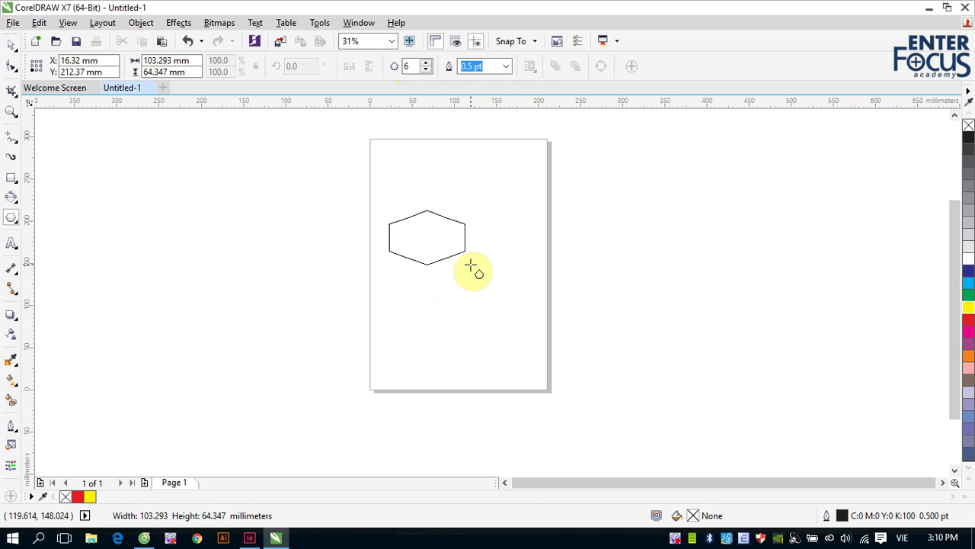
pyautogui.press('ctrl')
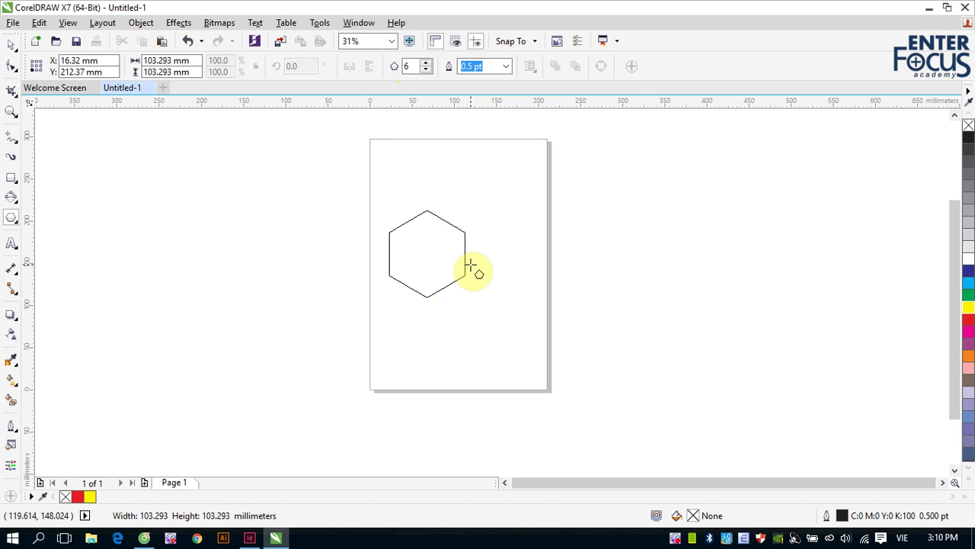
pyautogui.moveTo(470, 264); pyautogui.dragTo(470, 267)
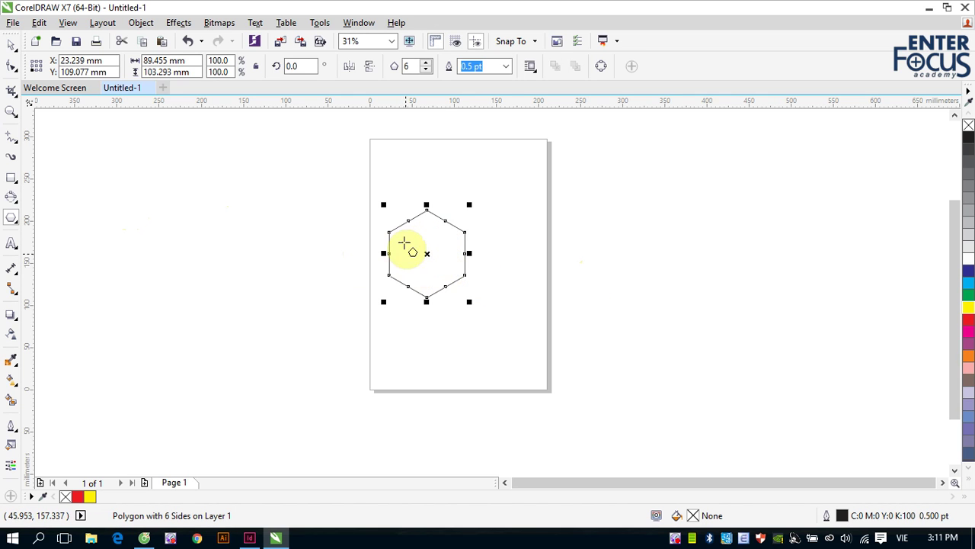
# - Reduce the polygon's sides to 4 and then 3, and move it to the empty area right of the page
pyautogui.click(426, 72)
pyautogui.click(426, 71)
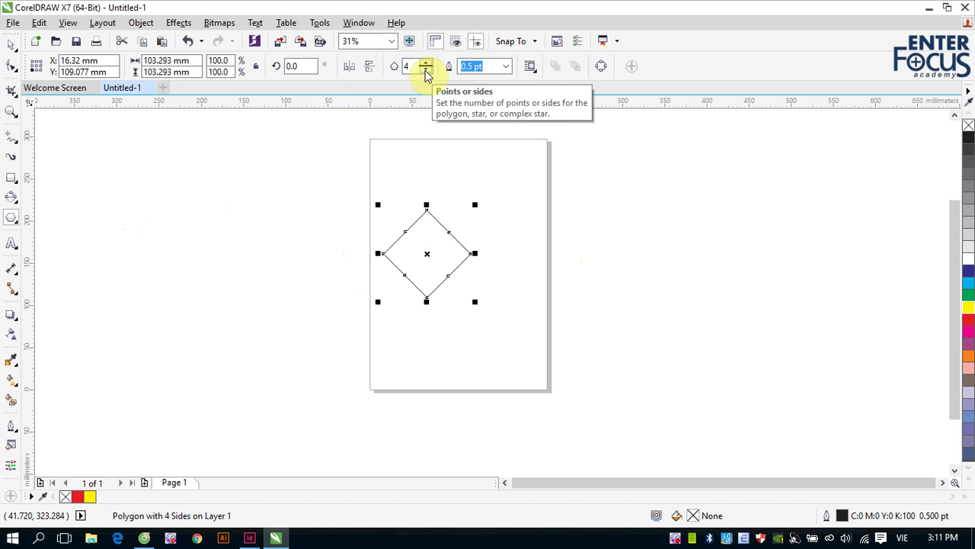
pyautogui.click(426, 72)
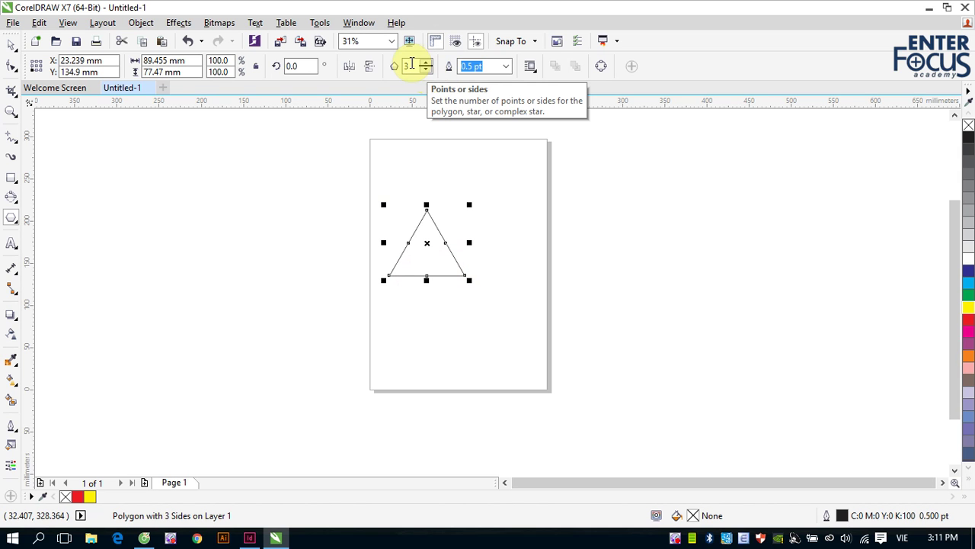
pyautogui.click(11, 44)
pyautogui.moveTo(422, 242); pyautogui.dragTo(699, 187)
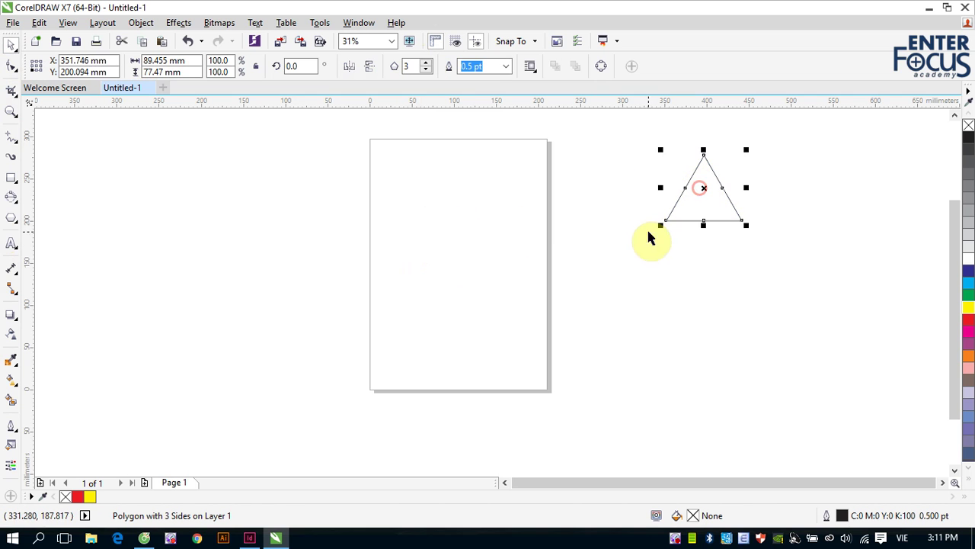
# - Draw a five-pointed star about 126 mm wide and 120 mm high on the page and deselect it
pyautogui.click(15, 219)
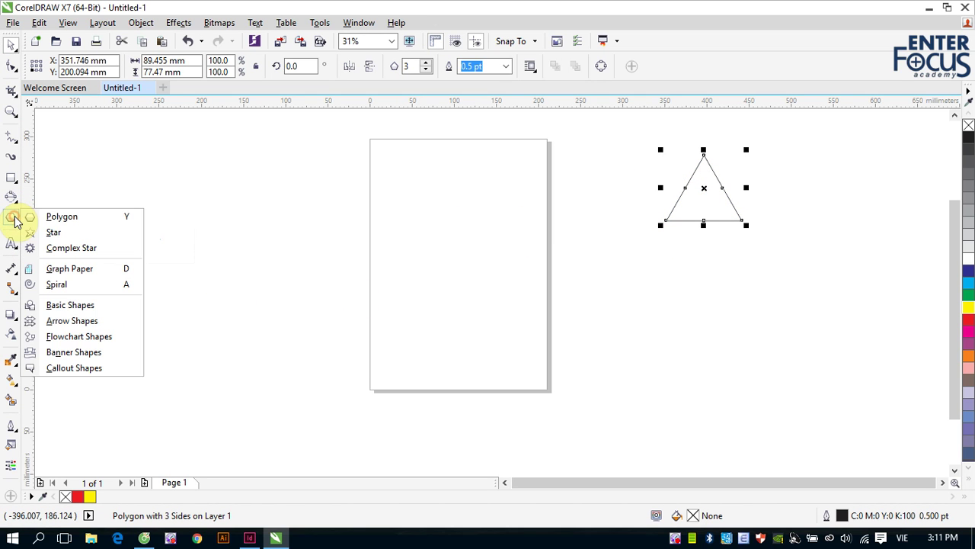
pyautogui.click(53, 233)
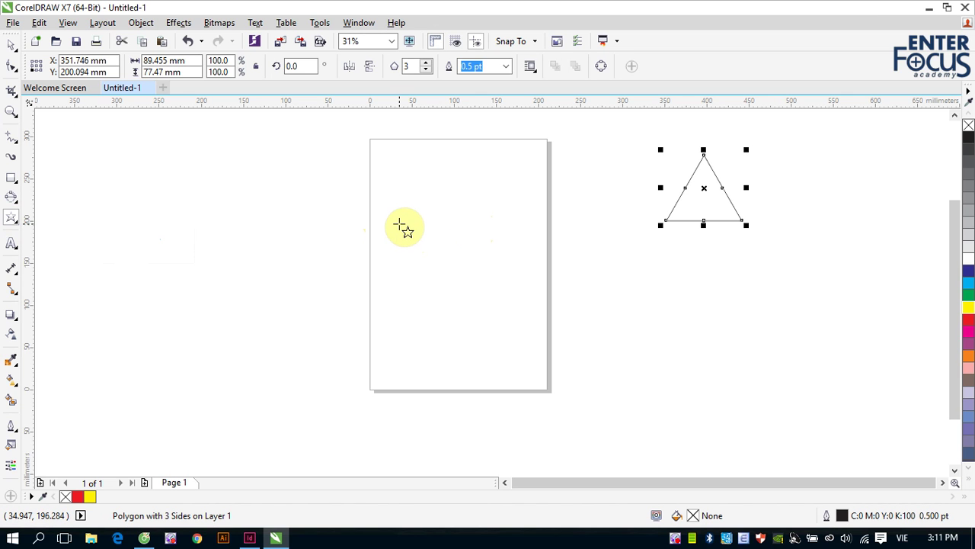
pyautogui.moveTo(406, 213); pyautogui.dragTo(506, 328)
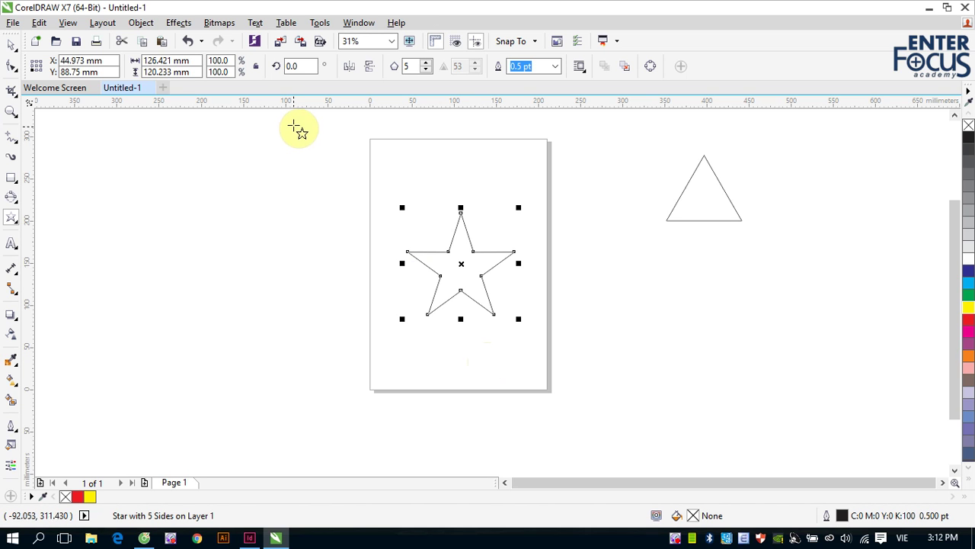
pyautogui.click(11, 44)
pyautogui.click(233, 196)
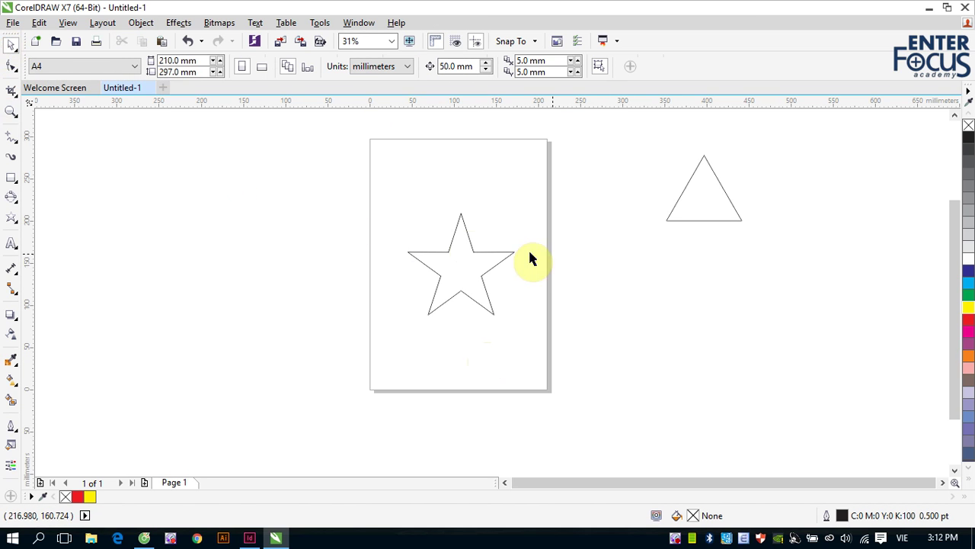
# - Select the star and the triangle in turn to compare their number of points or sides settings
pyautogui.click(470, 249)
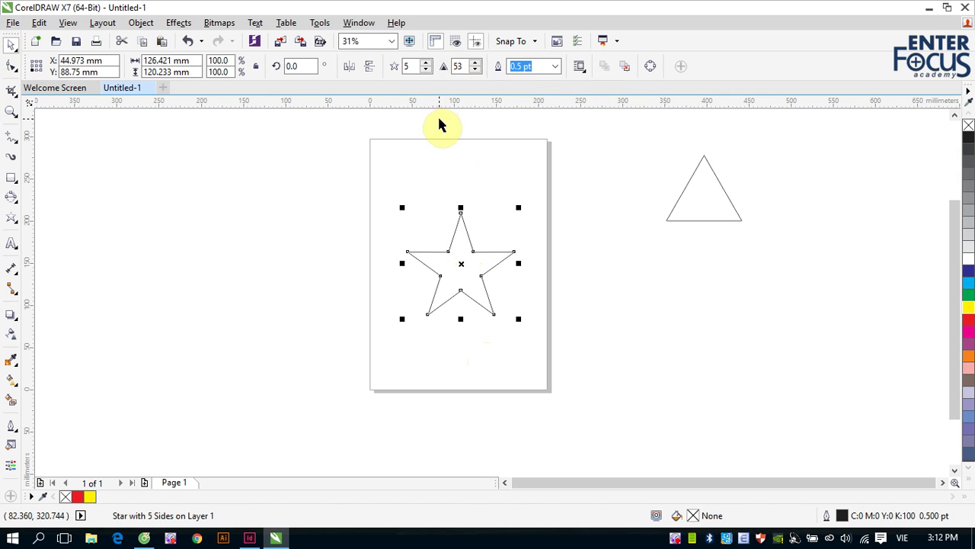
pyautogui.click(698, 220)
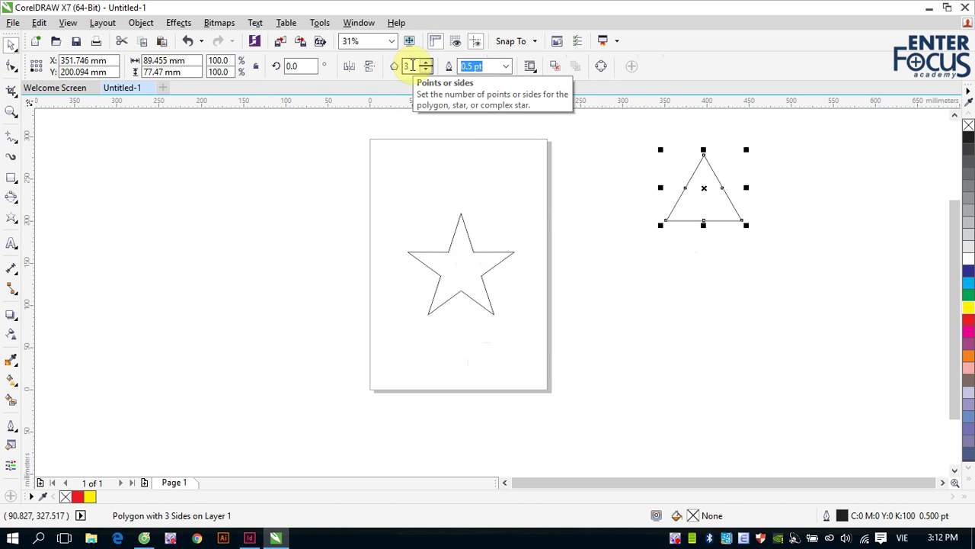
pyautogui.click(479, 256)
pyautogui.click(476, 253)
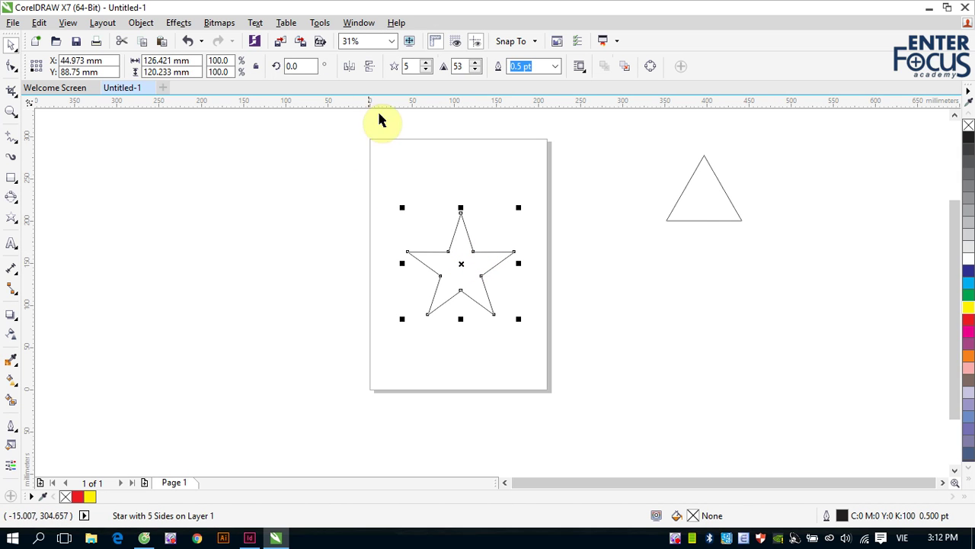
# - Increase the star's number of points step by step to 10
pyautogui.click(426, 62)
pyautogui.click(427, 62)
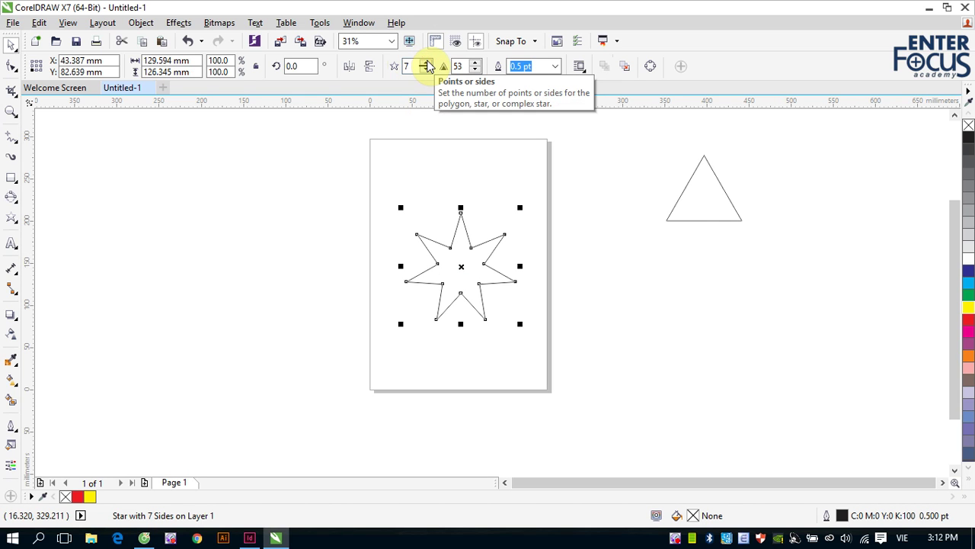
pyautogui.click(426, 63)
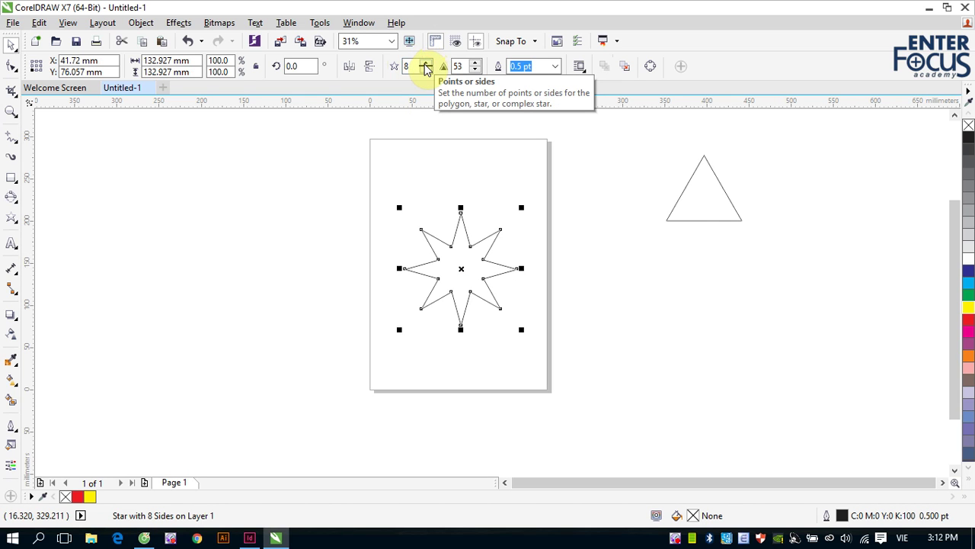
pyautogui.click(426, 63)
pyautogui.click(427, 63)
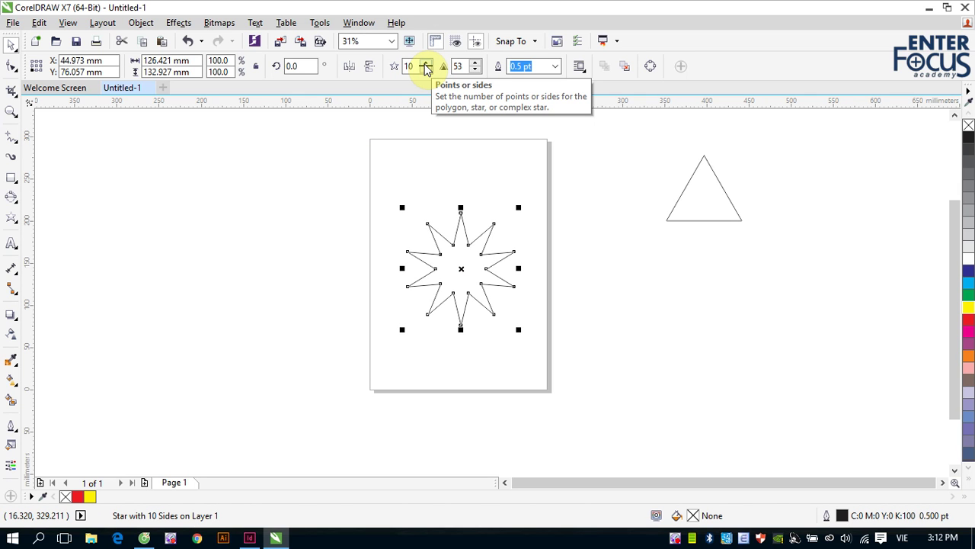
# - Reduce the star's number of points to 3 and set it back to 5
pyautogui.click(427, 70)
pyautogui.click(427, 70)
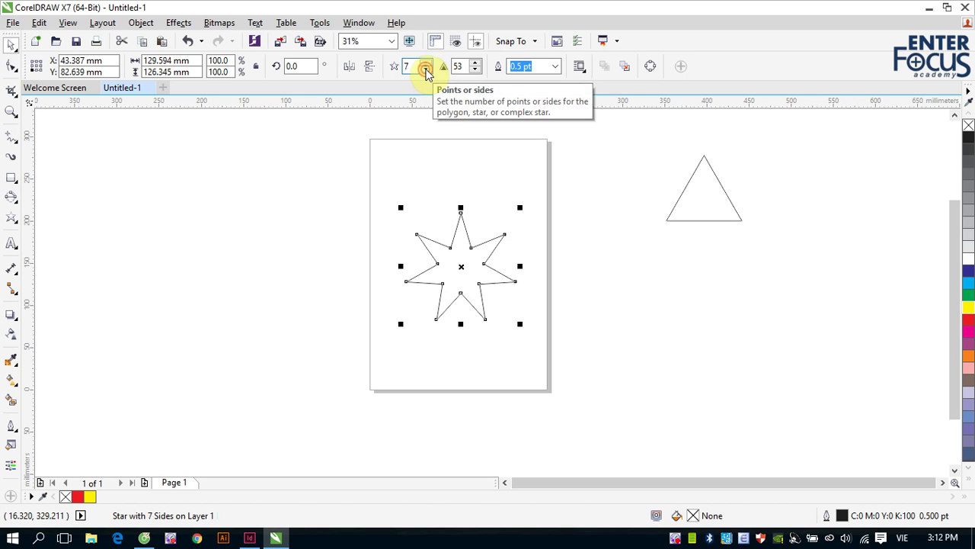
pyautogui.click(427, 70)
pyautogui.click(426, 70)
pyautogui.click(426, 70)
pyautogui.click(427, 70)
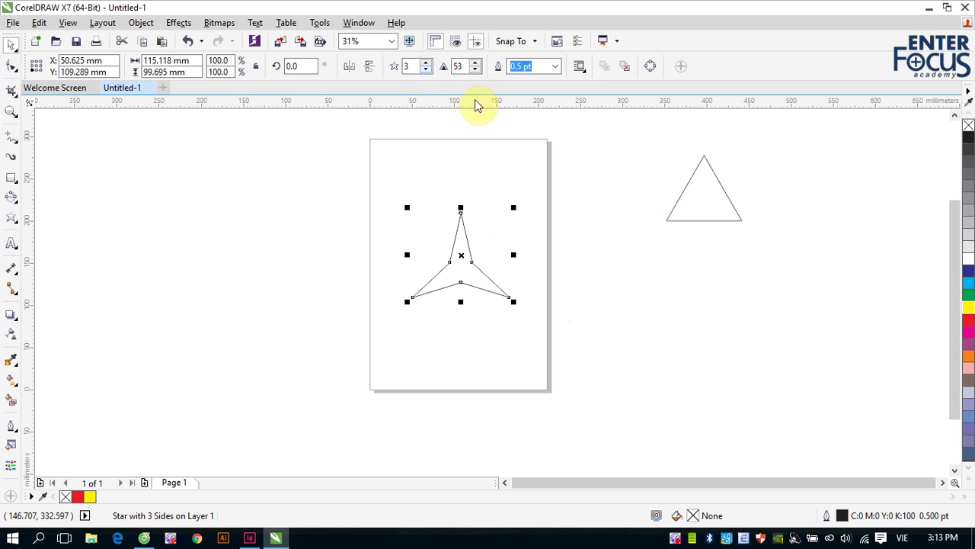
pyautogui.click(426, 63)
pyautogui.click(426, 62)
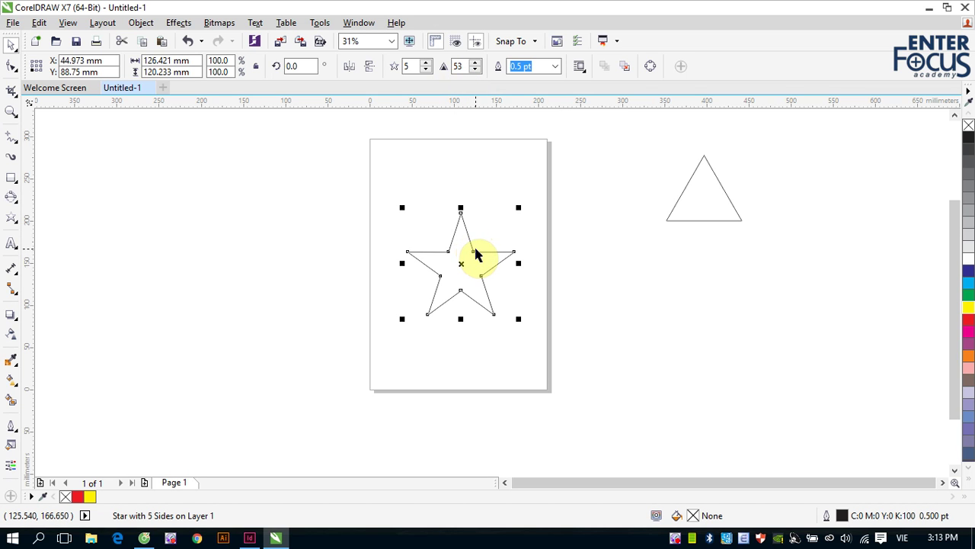
# - Set the five-pointed star's sharpness to 13
pyautogui.doubleClick(457, 66)
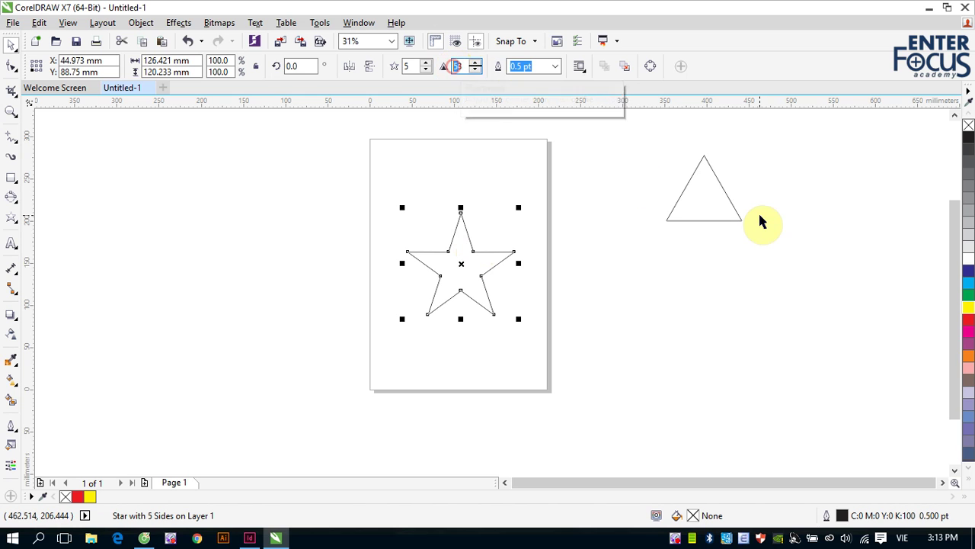
pyautogui.write('13')
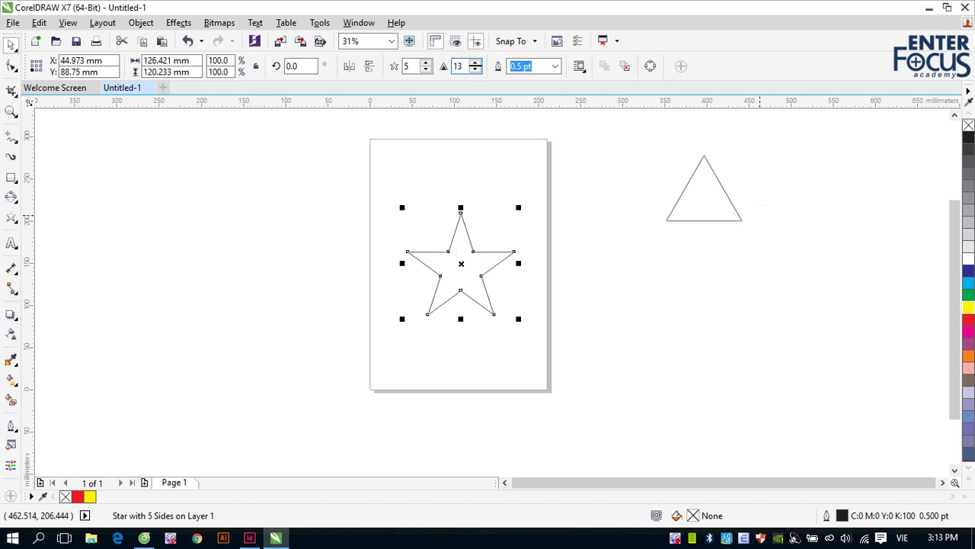
pyautogui.press('Return')
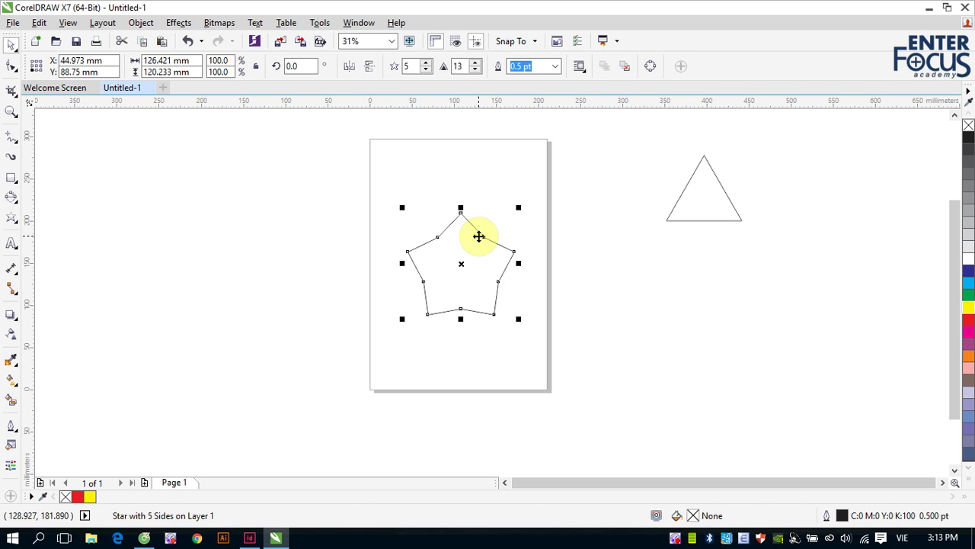
# - Try a value of 59 for the star's number of points and undo the change
pyautogui.click(457, 66)
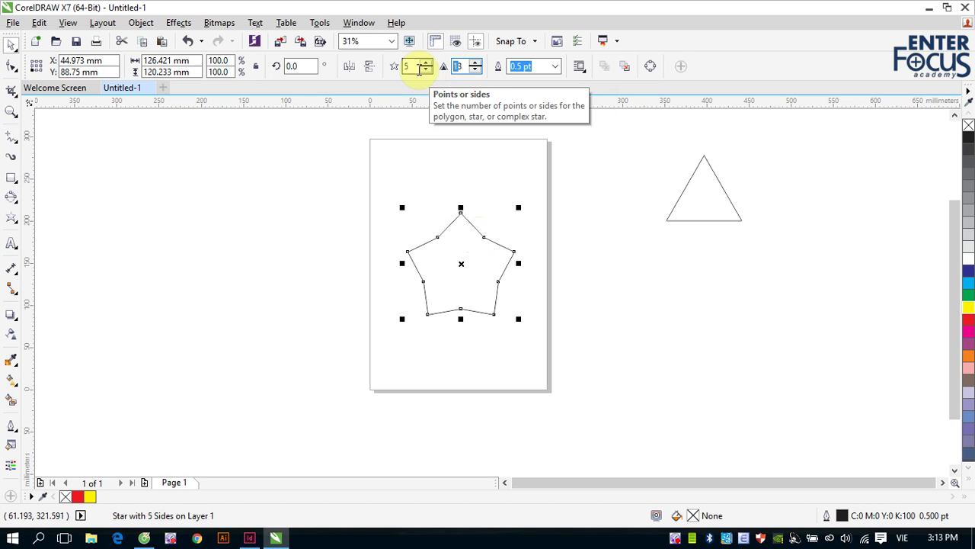
pyautogui.click(410, 67)
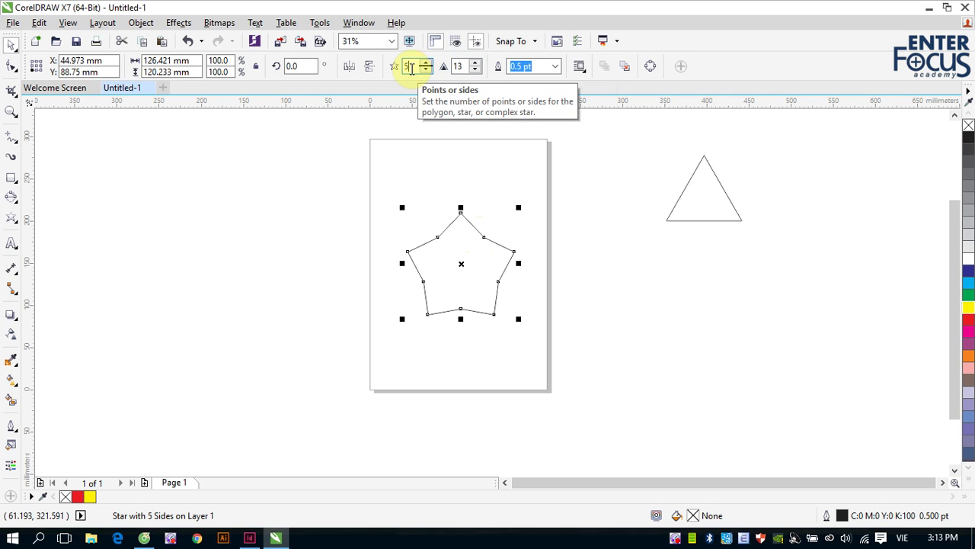
pyautogui.write('9')
pyautogui.press('Return')
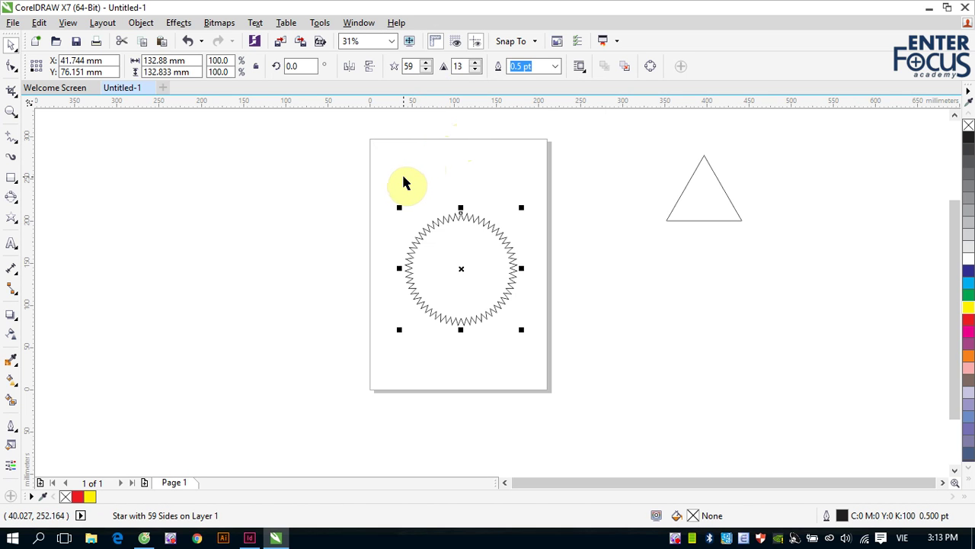
pyautogui.hotkey('ctrl', 'z')
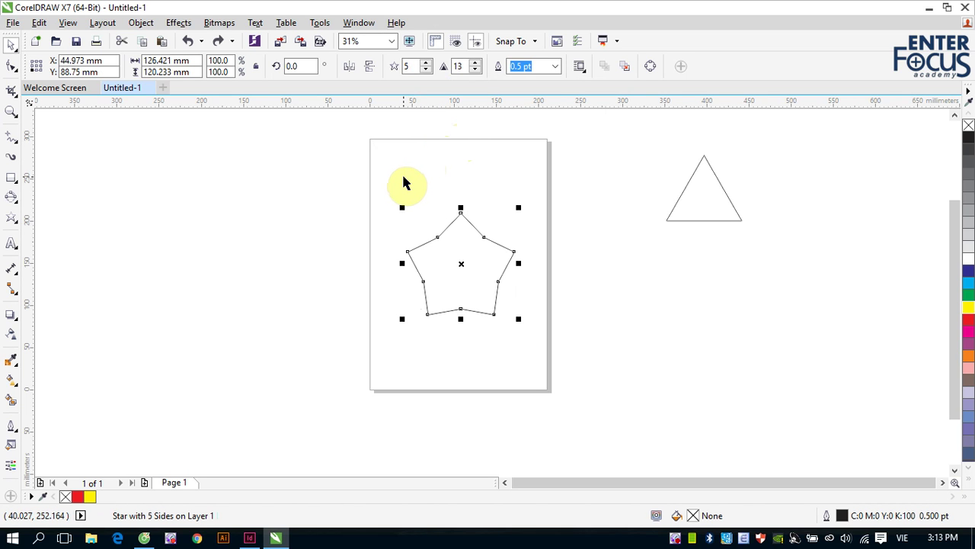
# - Lower the star's sharpness to 8 and raise it gradually to 45
pyautogui.click(477, 70)
pyautogui.click(477, 71)
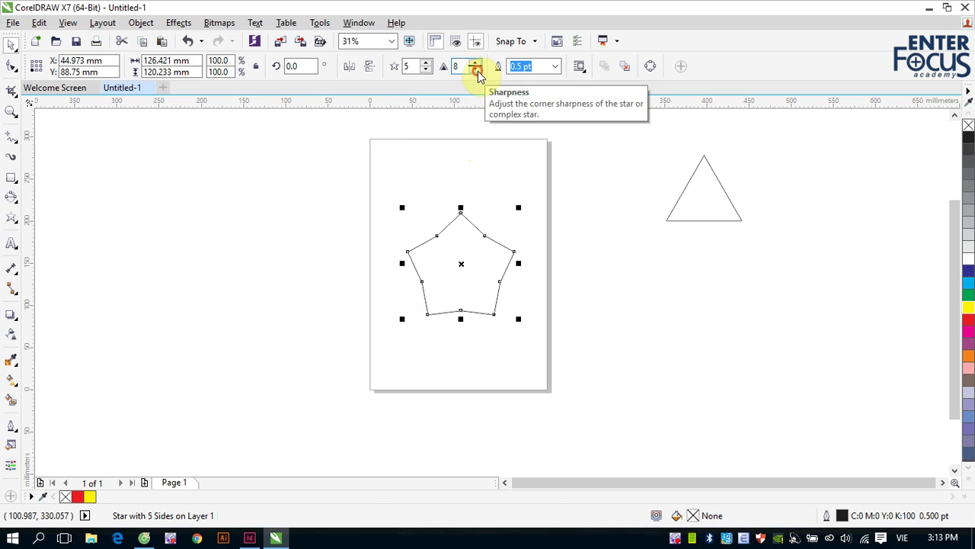
pyautogui.click(475, 63)
pyautogui.click(475, 63)
pyautogui.click(476, 64)
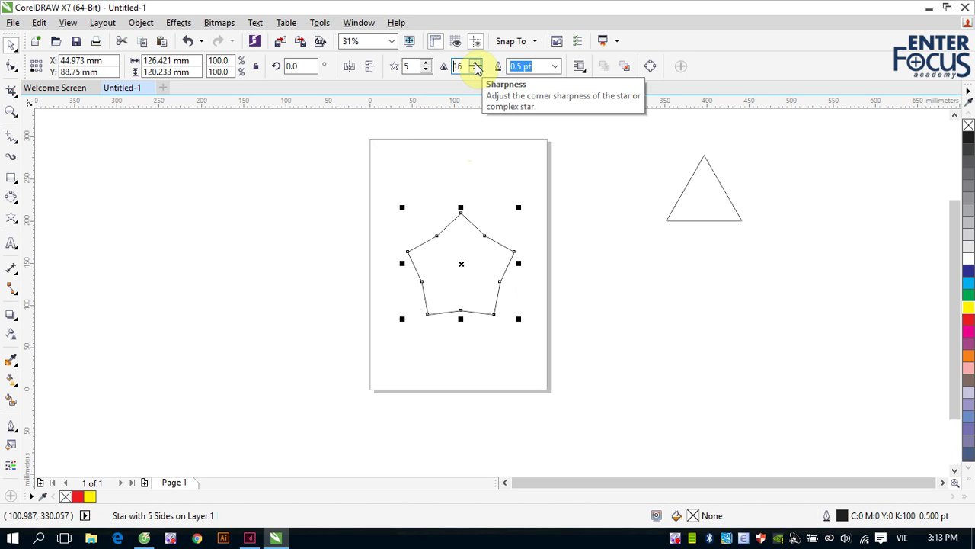
pyautogui.click(475, 64)
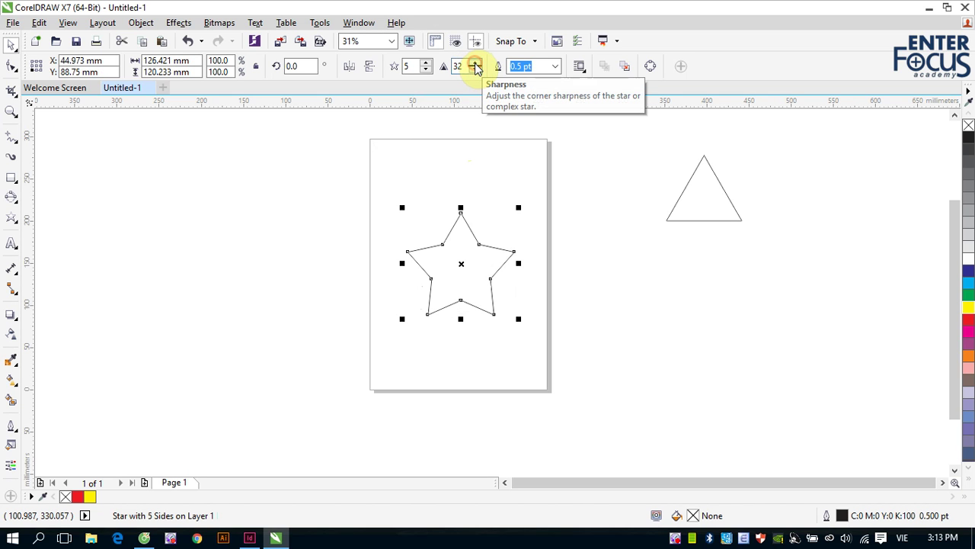
pyautogui.click(475, 63)
pyautogui.click(476, 63)
pyautogui.click(476, 63)
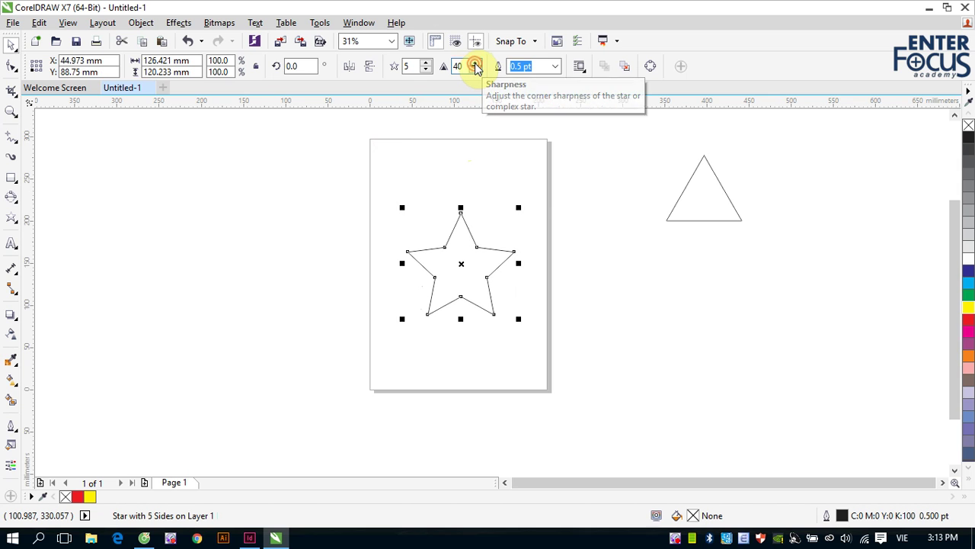
pyautogui.click(476, 63)
pyautogui.click(476, 64)
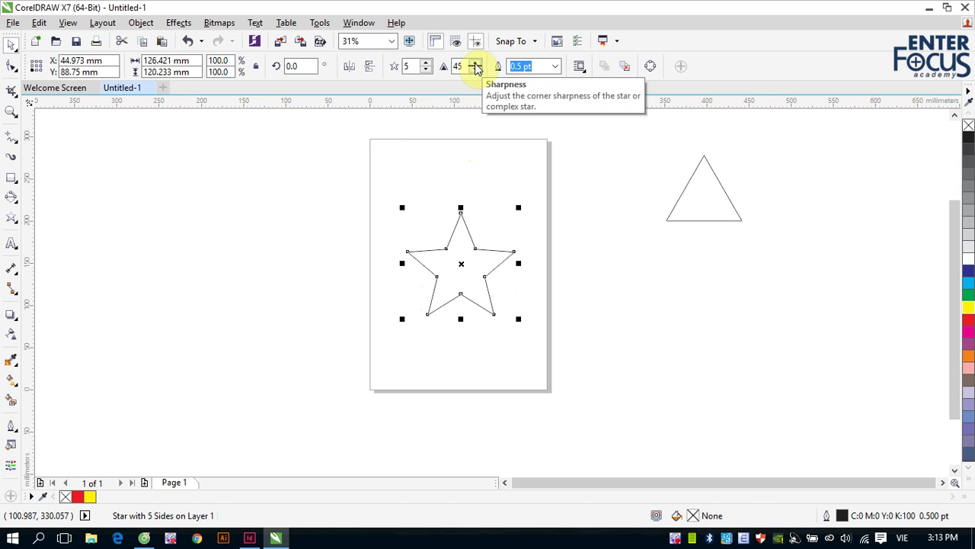
# - Raise the five-pointed star's sharpness gradually to 73 and move the star off the page, beside the triangle
pyautogui.click(476, 64)
pyautogui.click(476, 64)
pyautogui.click(476, 64)
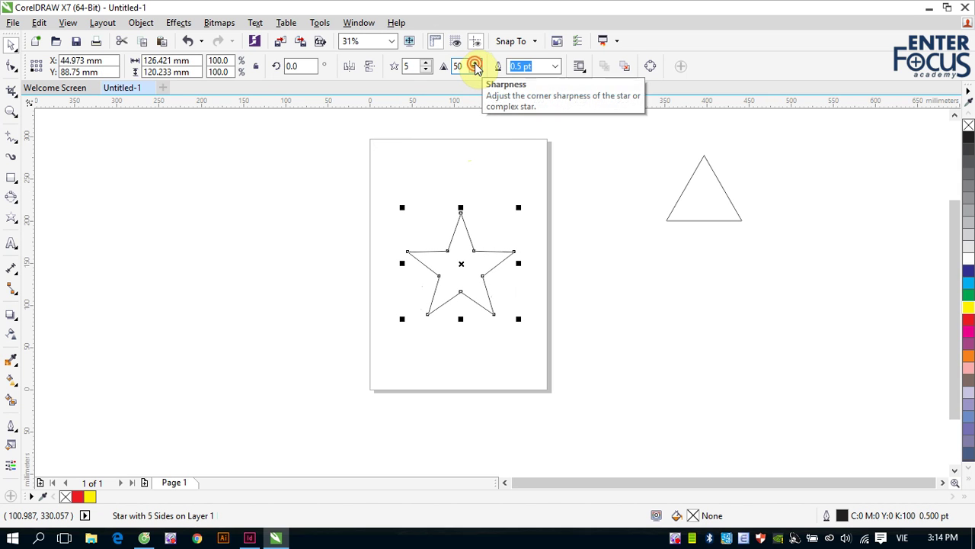
pyautogui.click(475, 64)
pyautogui.click(476, 64)
pyautogui.click(476, 64)
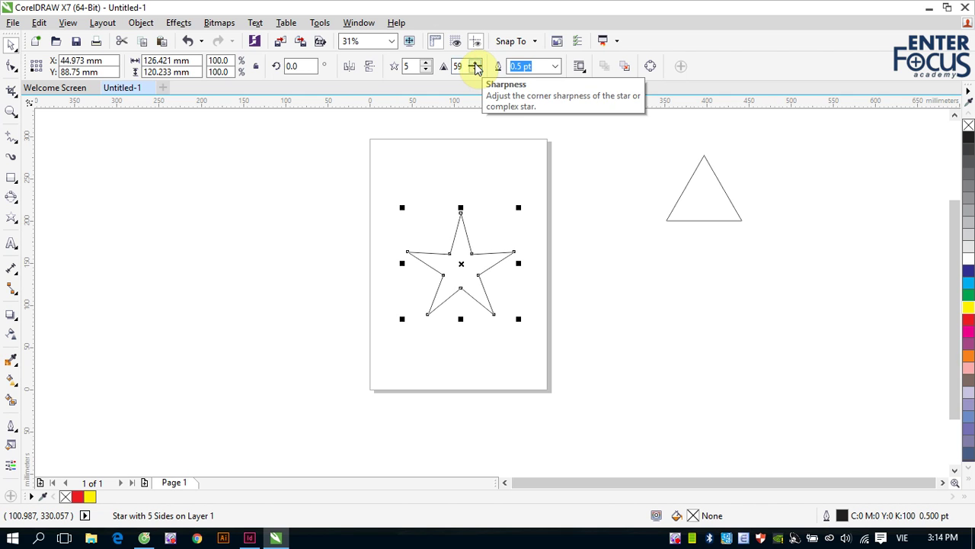
pyautogui.click(475, 64)
pyautogui.click(476, 64)
pyautogui.click(475, 64)
pyautogui.click(475, 64)
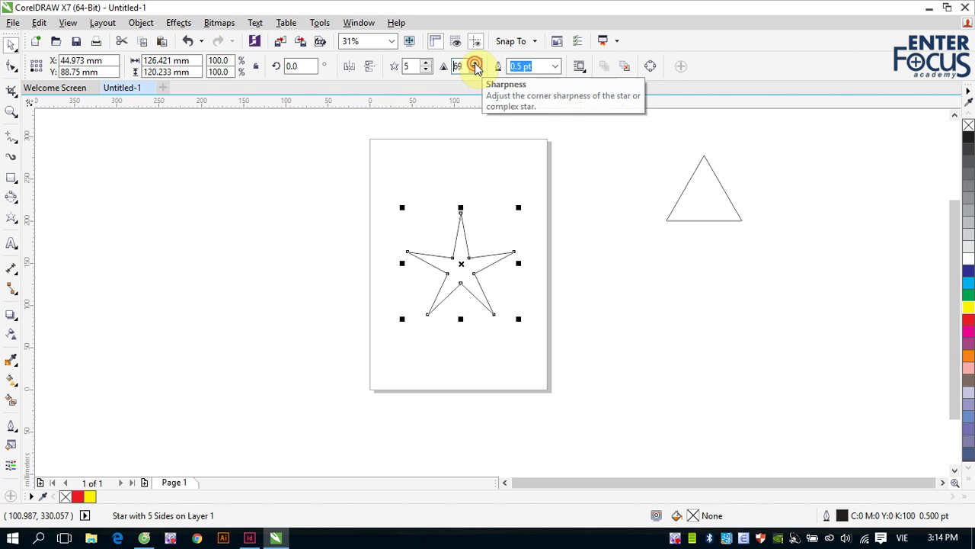
pyautogui.click(475, 64)
pyautogui.click(475, 64)
pyautogui.click(476, 64)
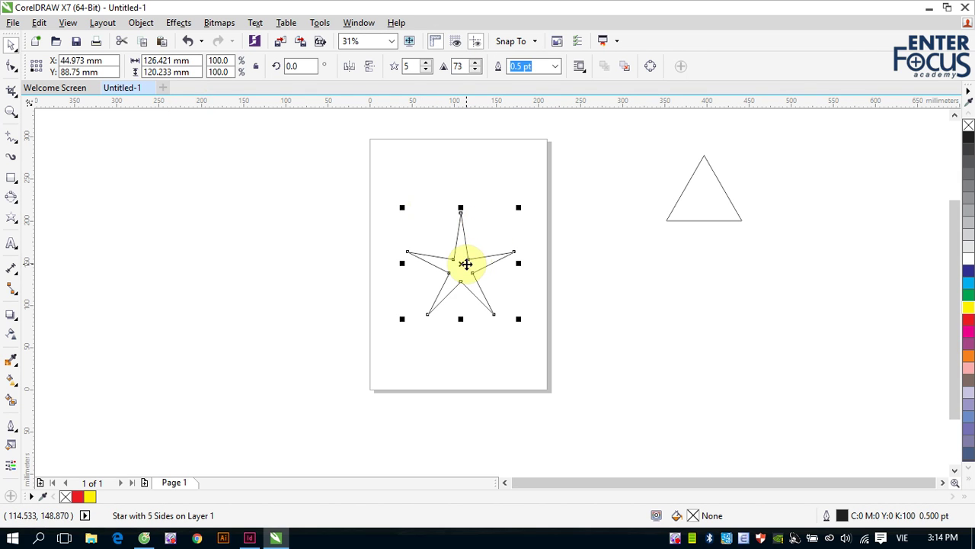
pyautogui.moveTo(465, 261); pyautogui.dragTo(800, 246)
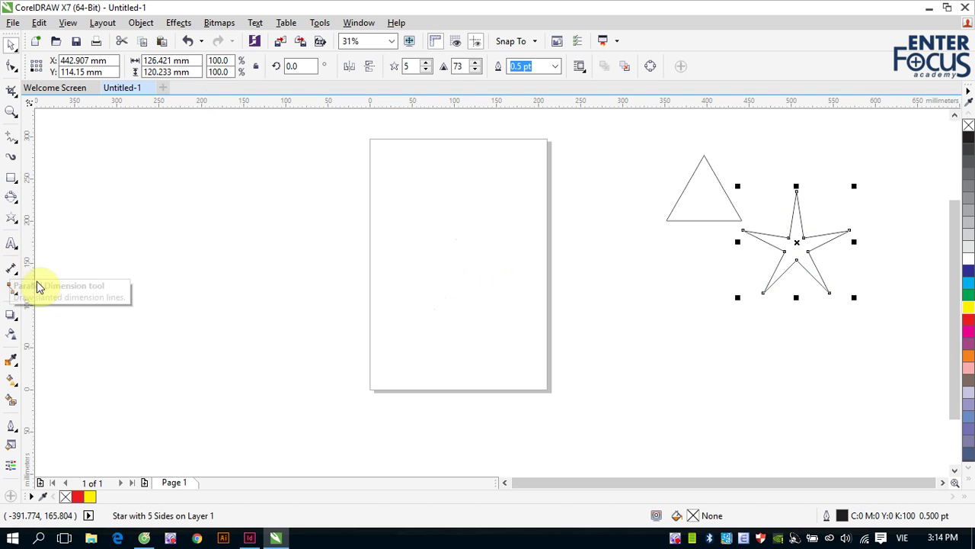
# - Draw a five-pointed complex star about 90 by 86 mm on the page
pyautogui.click(12, 220)
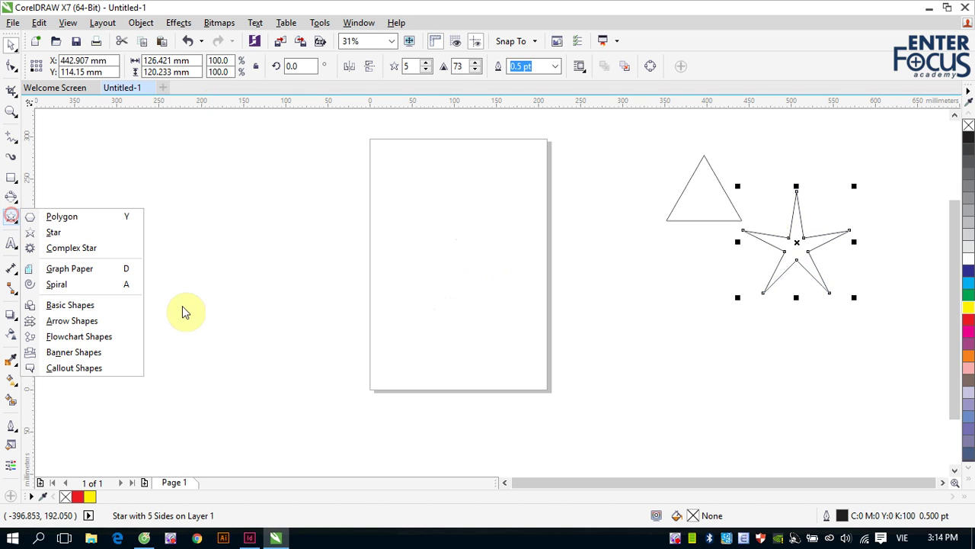
pyautogui.click(55, 252)
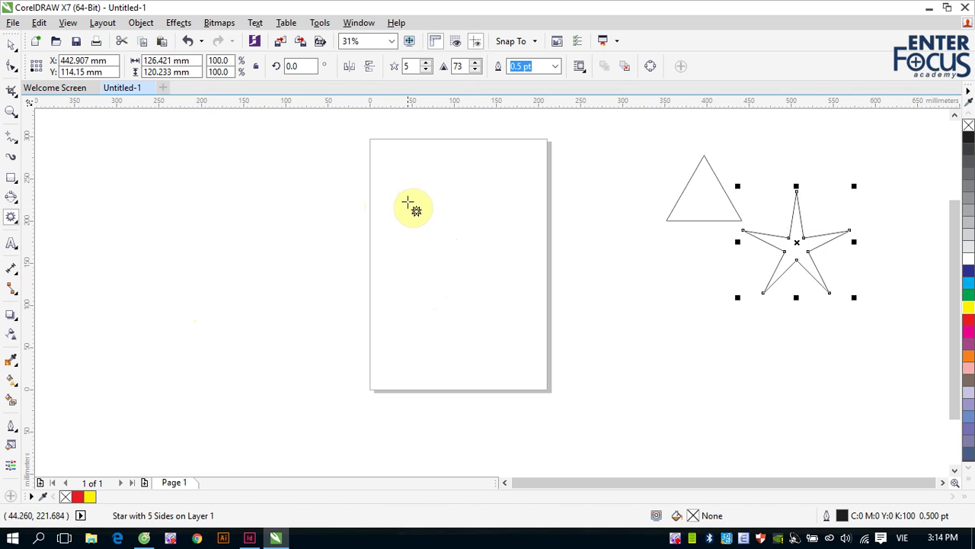
pyautogui.moveTo(400, 197); pyautogui.dragTo(465, 275)
pyautogui.click(11, 44)
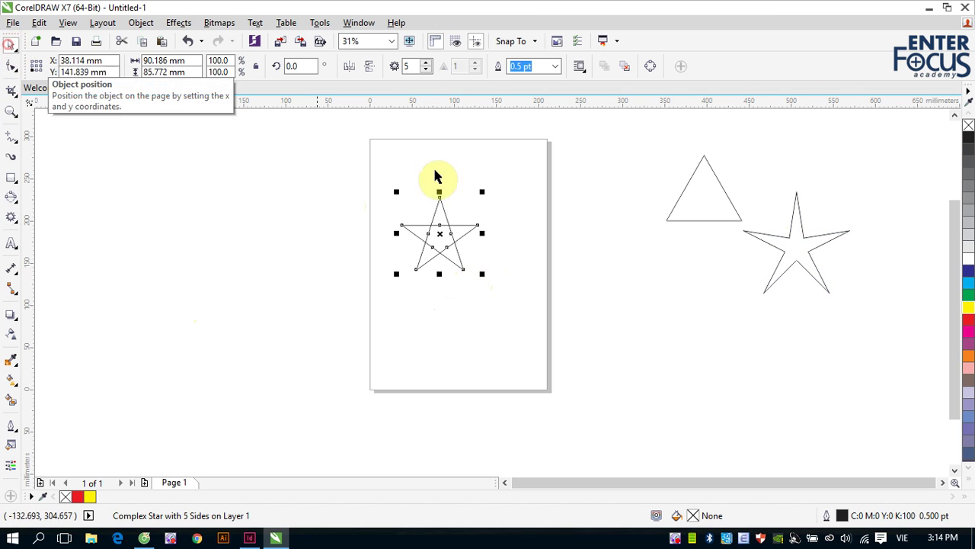
# - Delete the sharp star beside the triangle and draw a new regular five-pointed star about 98 by 93 mm next to the complex star
pyautogui.click(805, 257)
pyautogui.press('Delete')
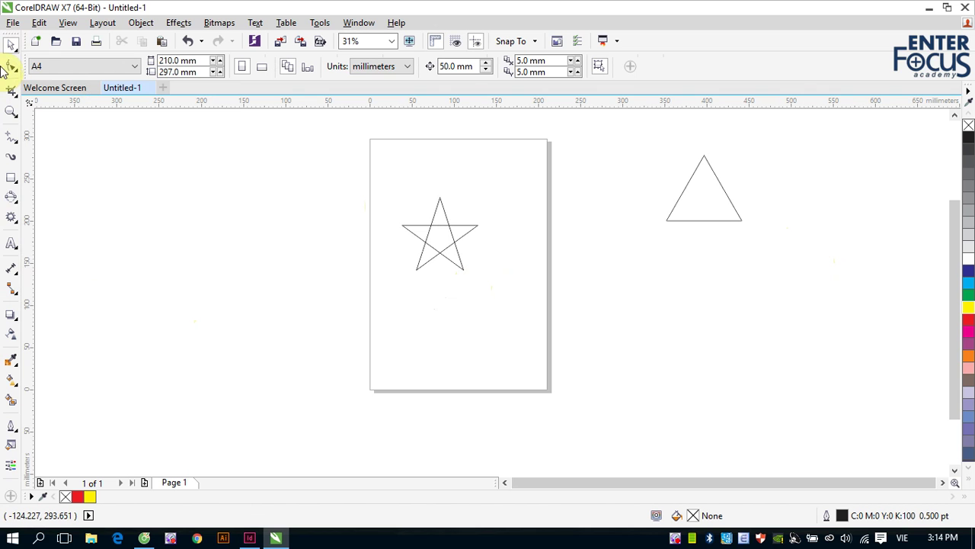
pyautogui.click(10, 218)
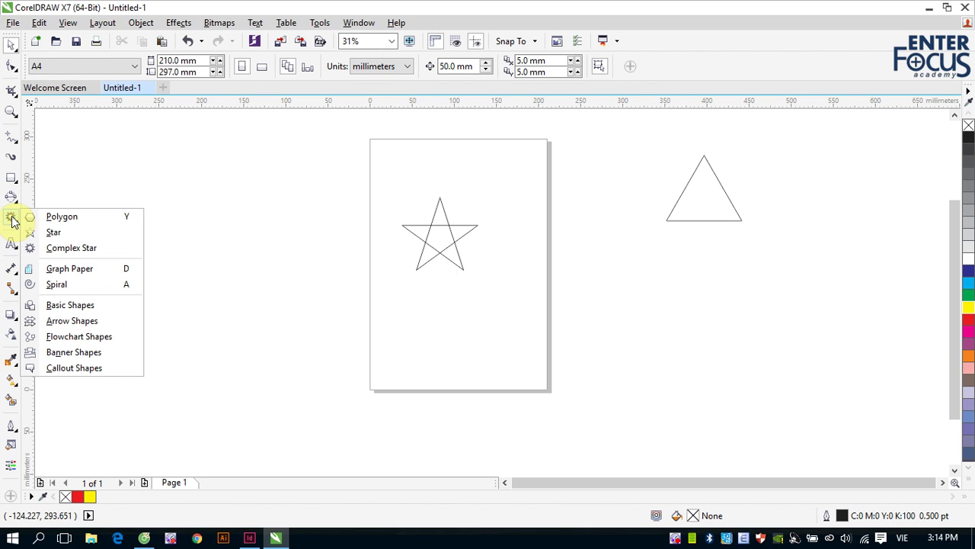
pyautogui.click(53, 231)
pyautogui.moveTo(512, 213); pyautogui.dragTo(603, 298)
pyautogui.click(11, 44)
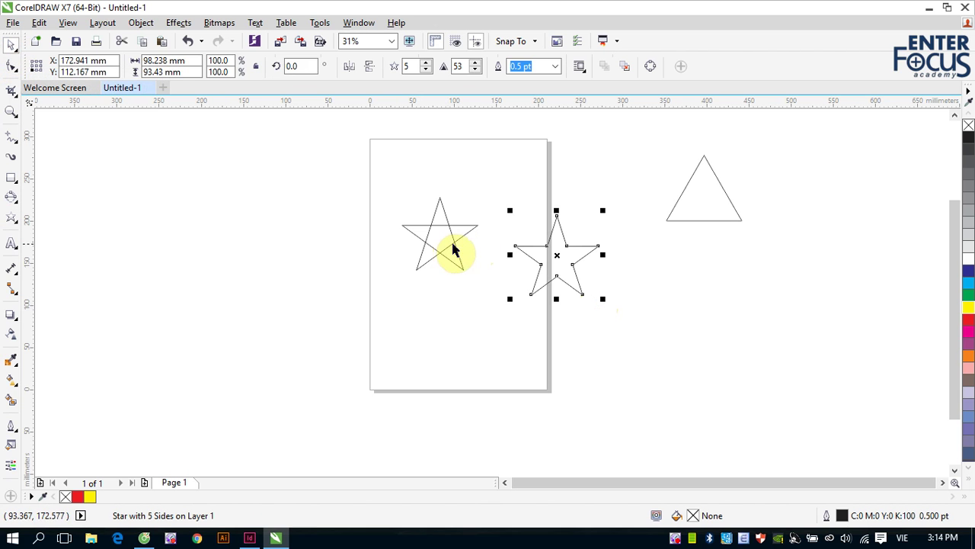
# - Place the complex star and the regular star side by side on the page and fill both with red
pyautogui.moveTo(452, 247); pyautogui.dragTo(428, 288)
pyautogui.moveTo(566, 280); pyautogui.dragTo(512, 298)
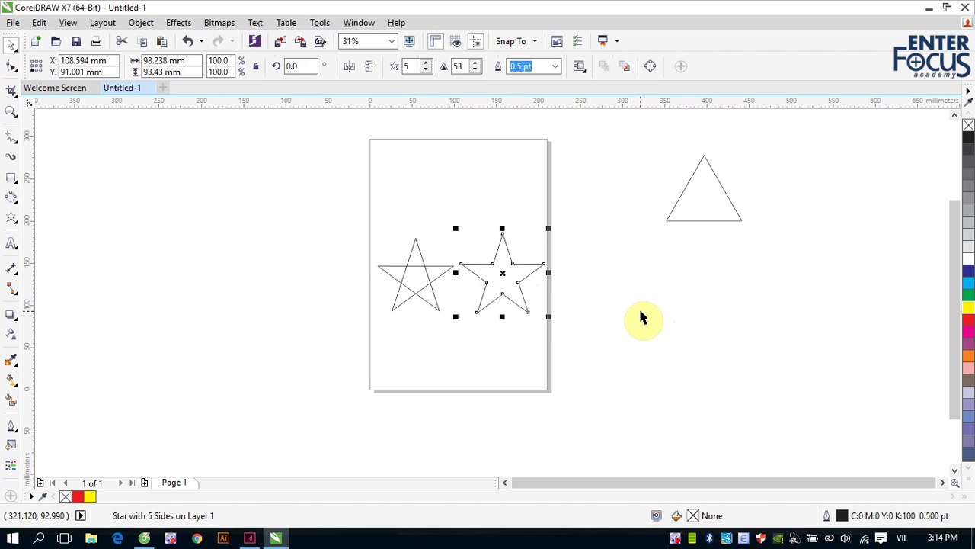
pyautogui.click(969, 318)
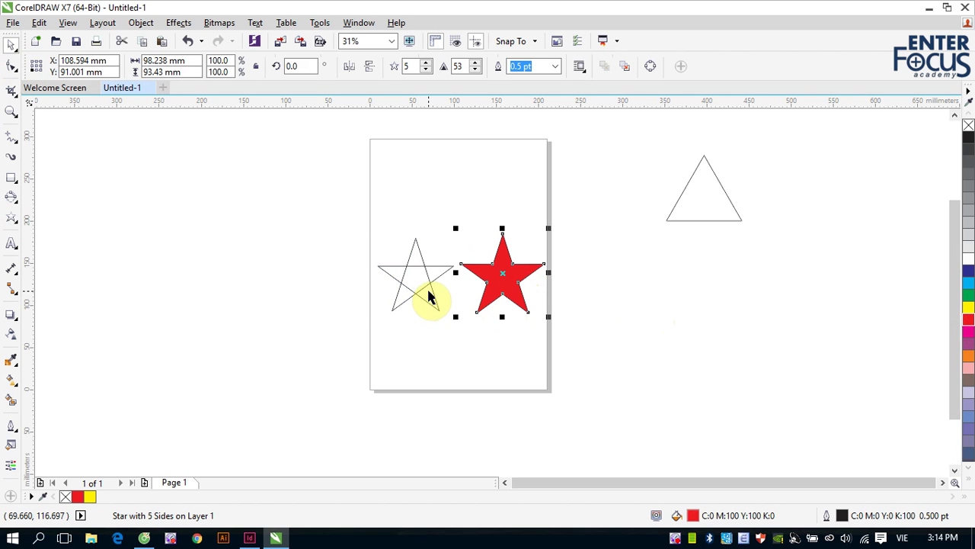
pyautogui.click(426, 287)
pyautogui.click(967, 324)
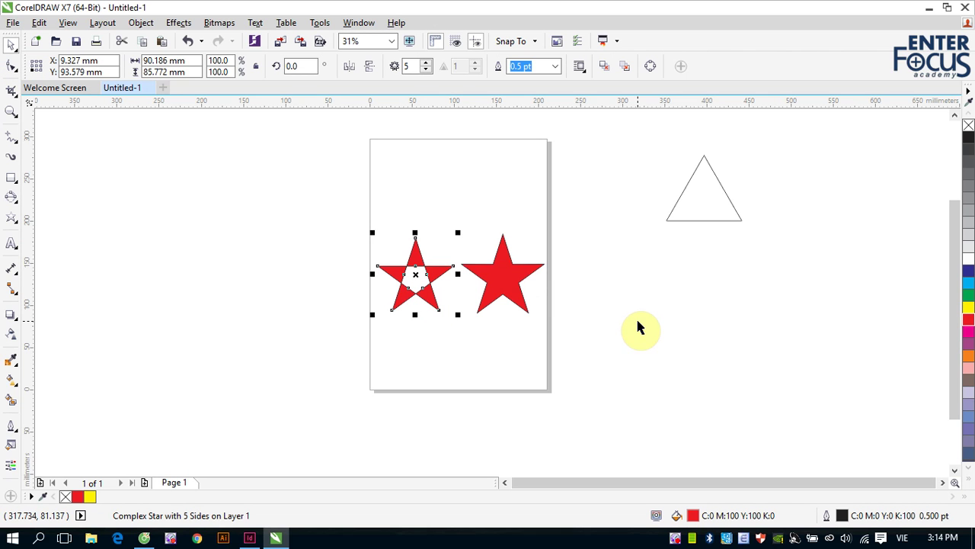
# - Set the red regular star's number of points to 3
pyautogui.click(516, 298)
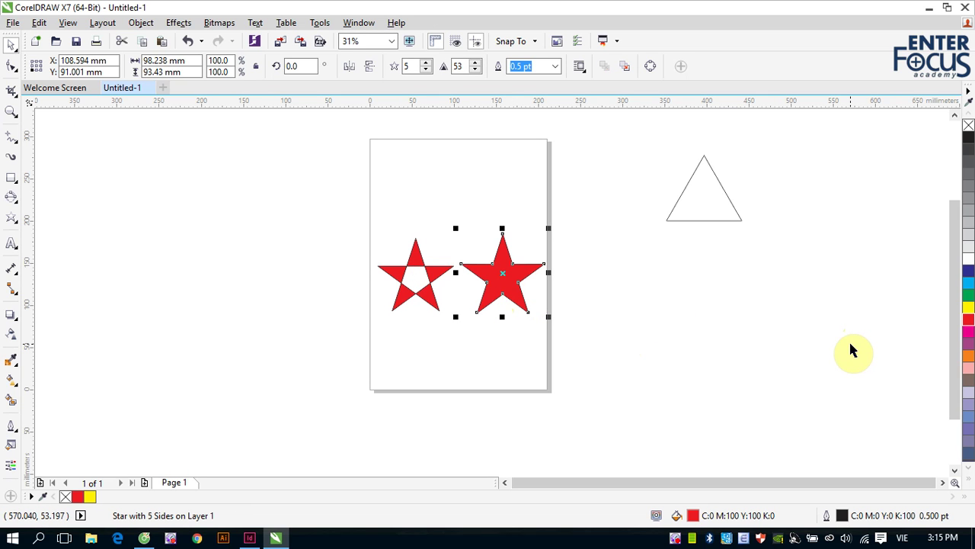
pyautogui.click(505, 288)
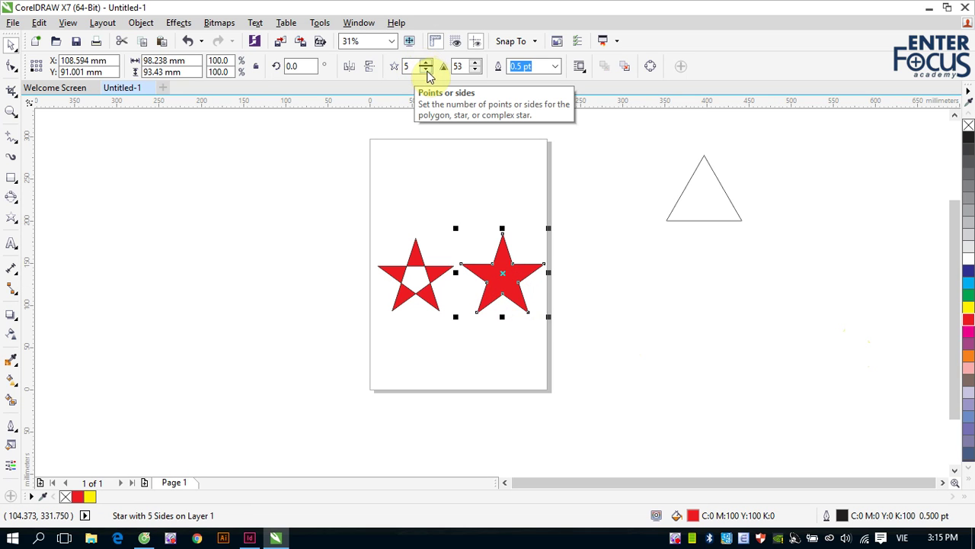
pyautogui.click(427, 70)
pyautogui.click(427, 70)
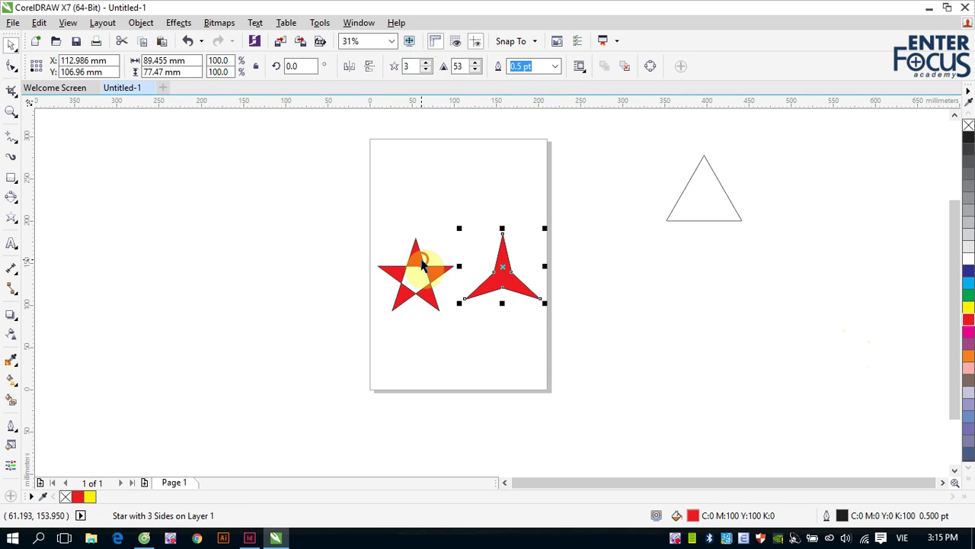
# - Move the three-pointed star off the page to the area below the triangle
pyautogui.click(421, 263)
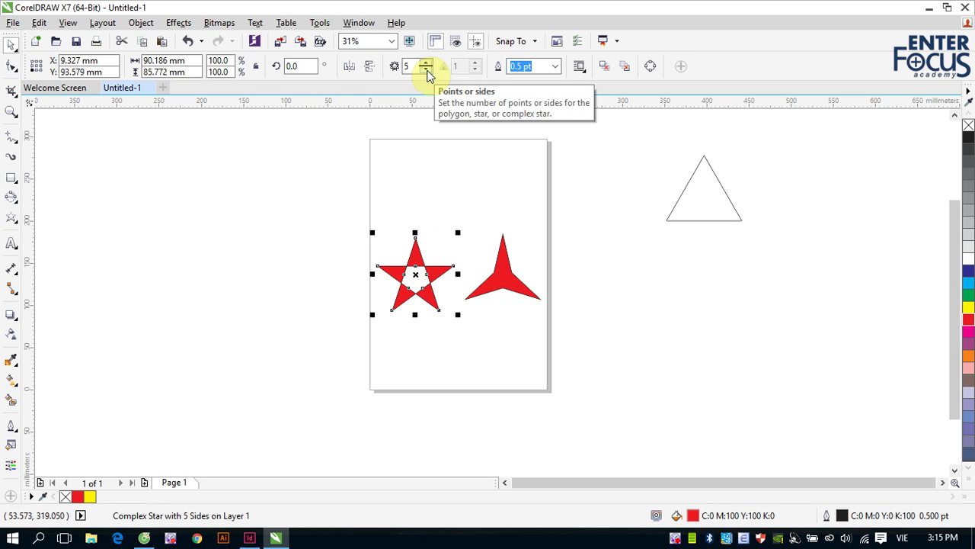
pyautogui.moveTo(503, 279); pyautogui.dragTo(745, 295)
pyautogui.click(505, 275)
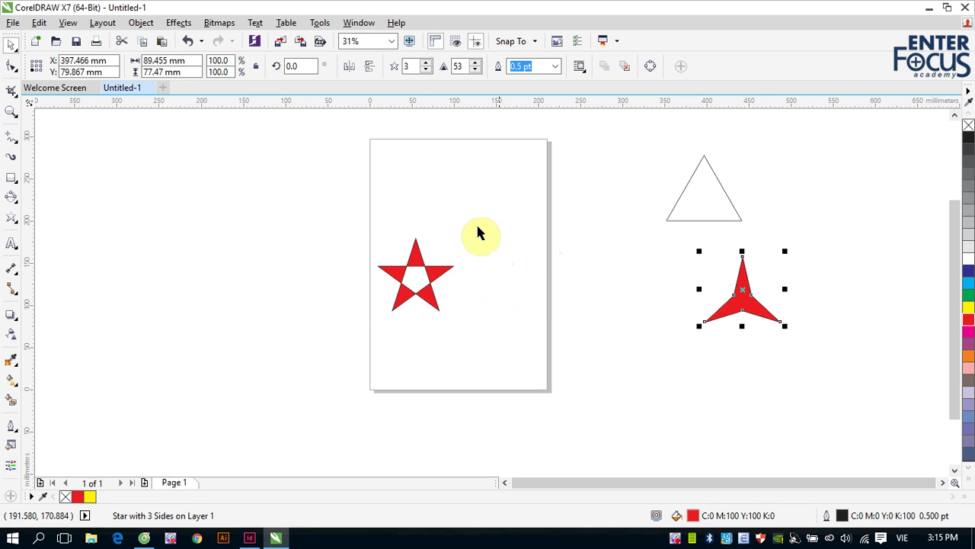
# - Increase the red complex star's number of points to 7
pyautogui.click(417, 259)
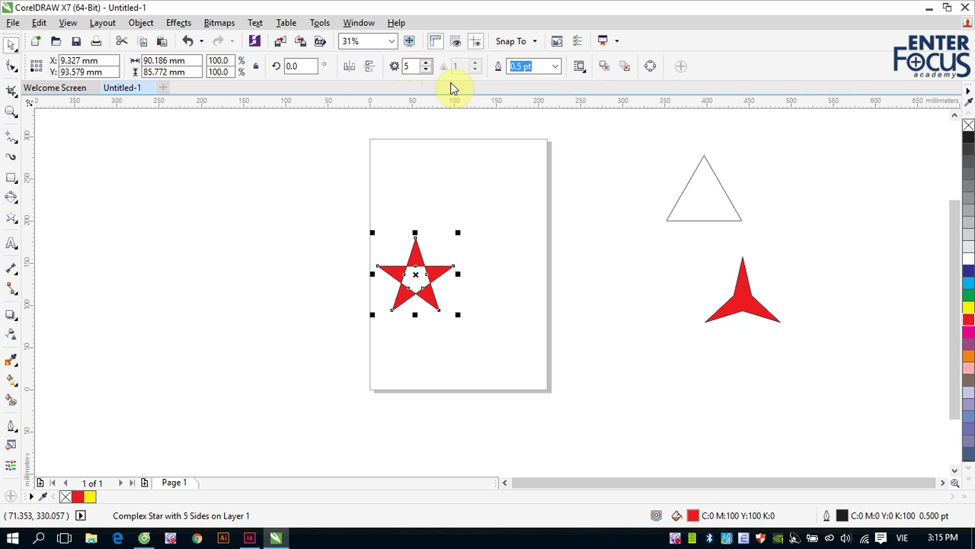
pyautogui.click(425, 61)
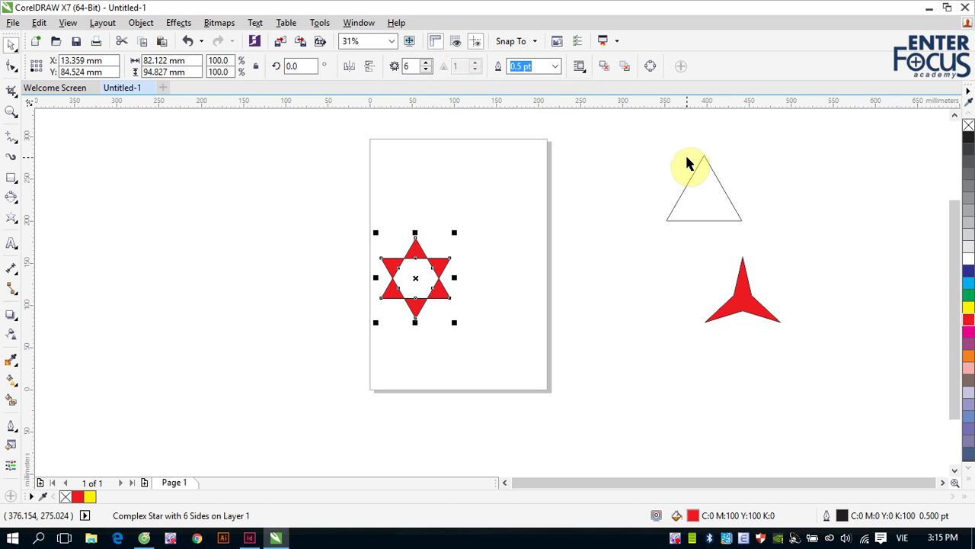
pyautogui.click(426, 61)
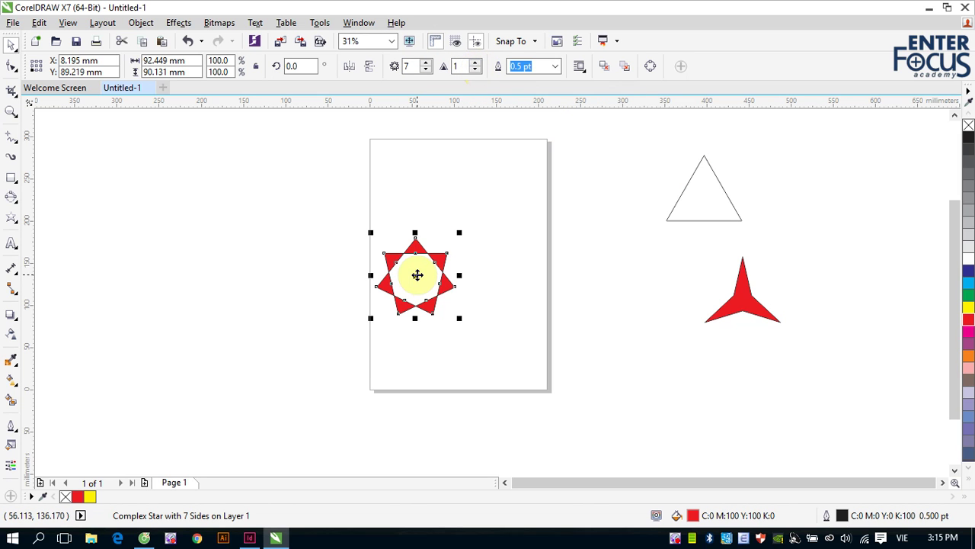
# - Duplicate the seven-pointed complex star to its right on the page and set the copy's sharpness to 2
pyautogui.moveTo(417, 275); pyautogui.dragTo(501, 276)
pyautogui.rightClick(501, 276)
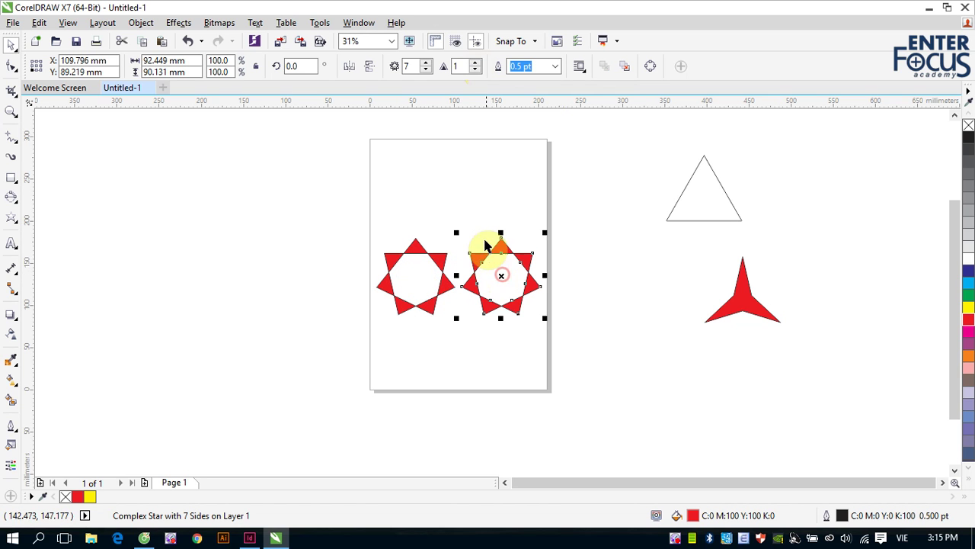
pyautogui.click(475, 63)
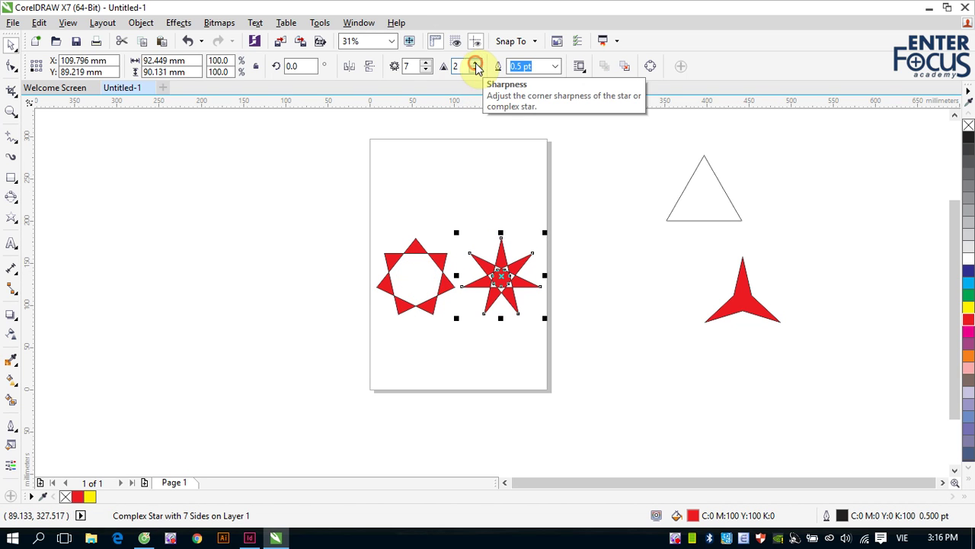
# - Compare the two seven-pointed complex stars up close and set the sharper one's number of points to 9
pyautogui.click(595, 202)
pyautogui.press('z')
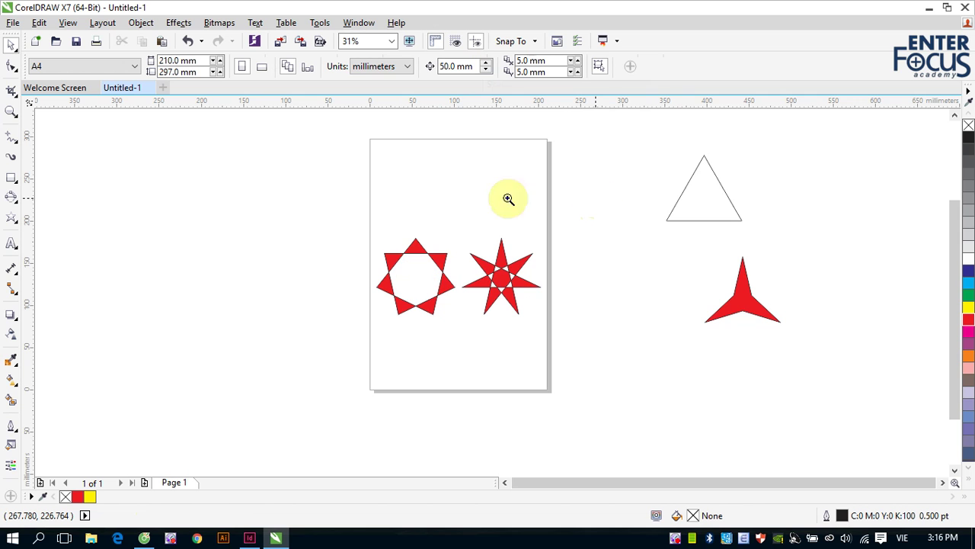
pyautogui.moveTo(335, 213); pyautogui.dragTo(571, 336)
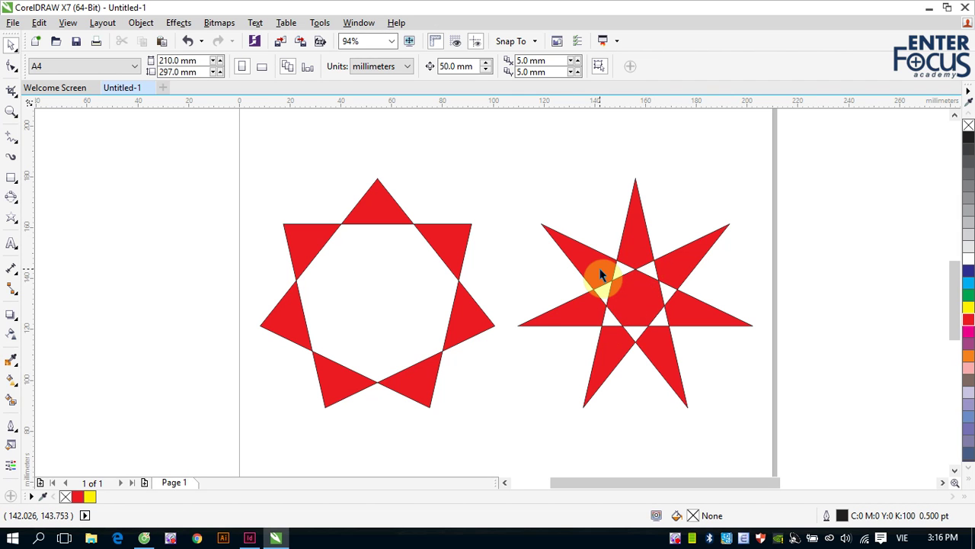
pyautogui.scroll(-4, 600, 276)
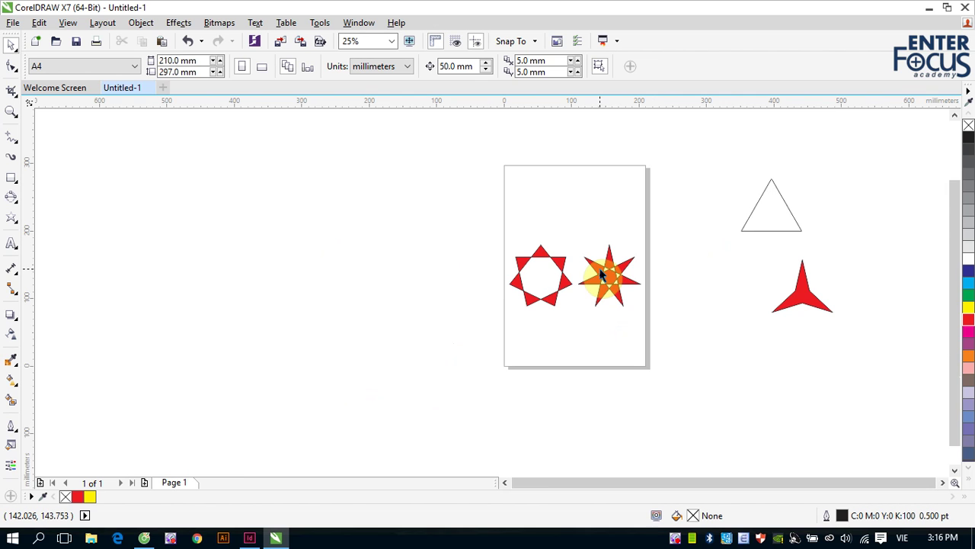
pyautogui.click(541, 263)
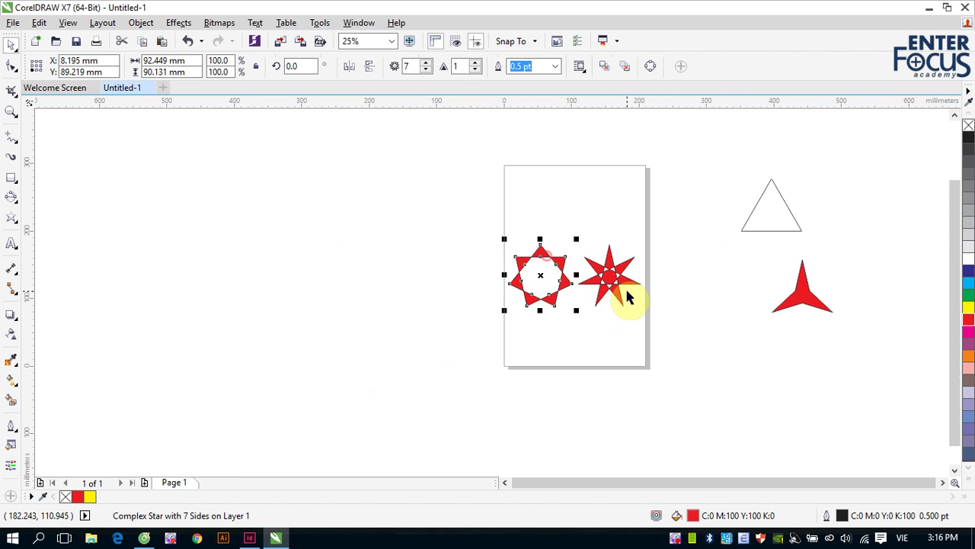
pyautogui.click(615, 280)
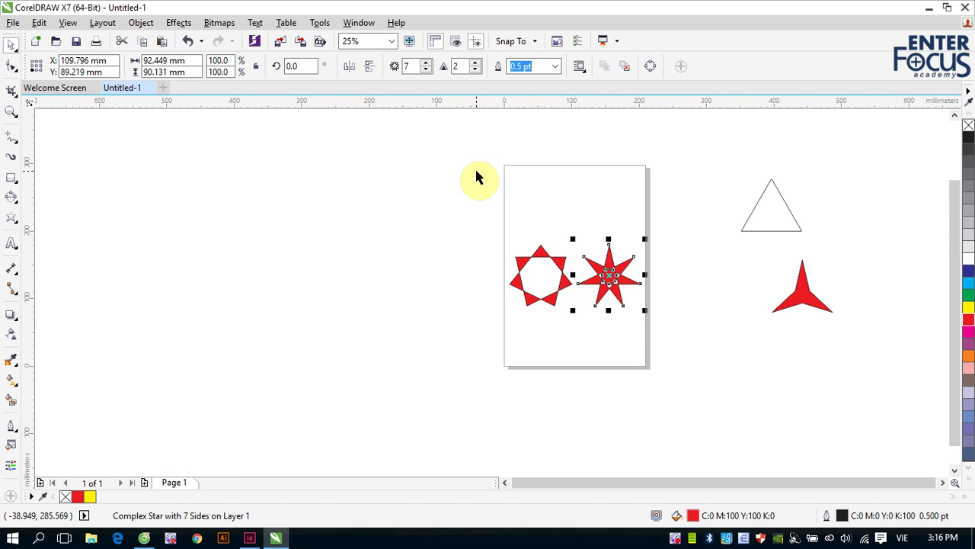
pyautogui.click(427, 64)
pyautogui.click(427, 64)
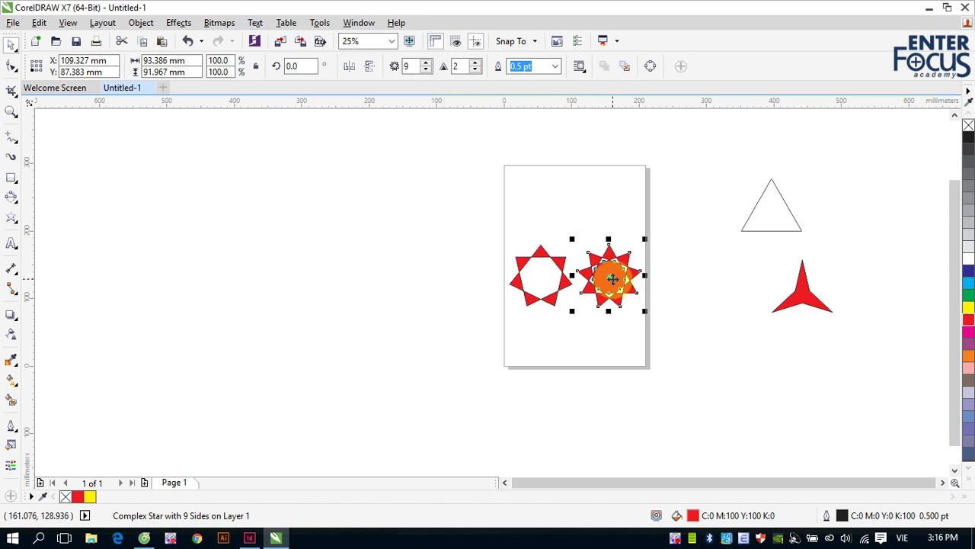
# - Duplicate the nine-pointed complex star to the right of the page and set the copy's sharpness to 3
pyautogui.moveTo(611, 279); pyautogui.dragTo(690, 276)
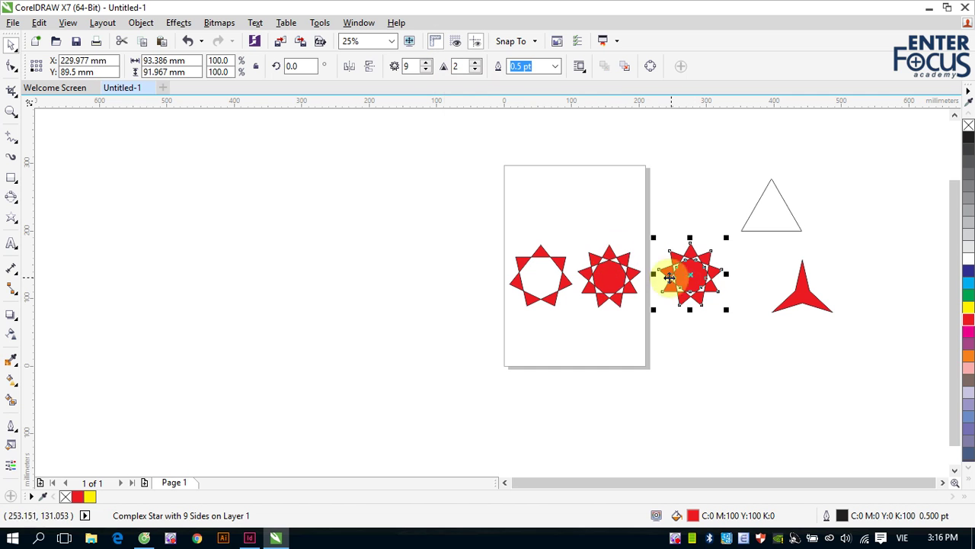
pyautogui.click(475, 62)
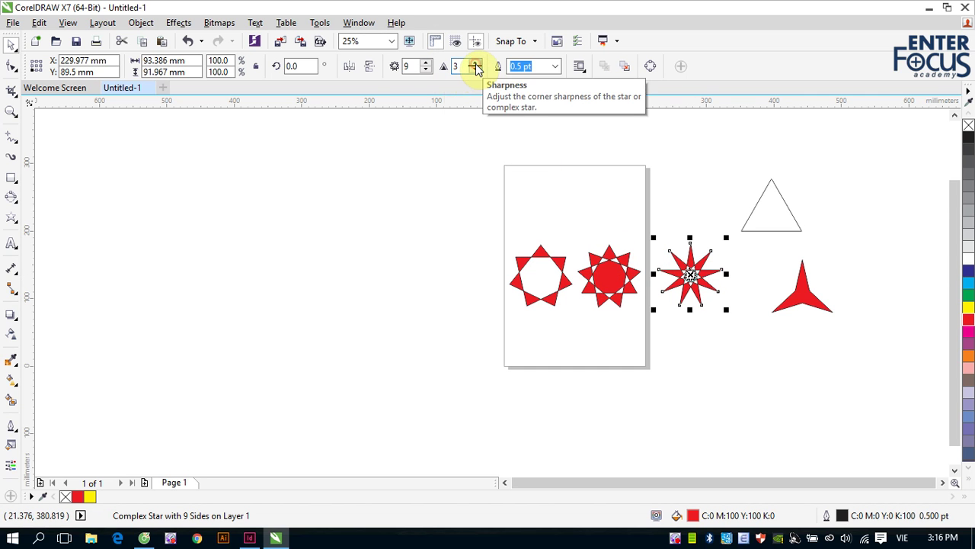
pyautogui.click(700, 207)
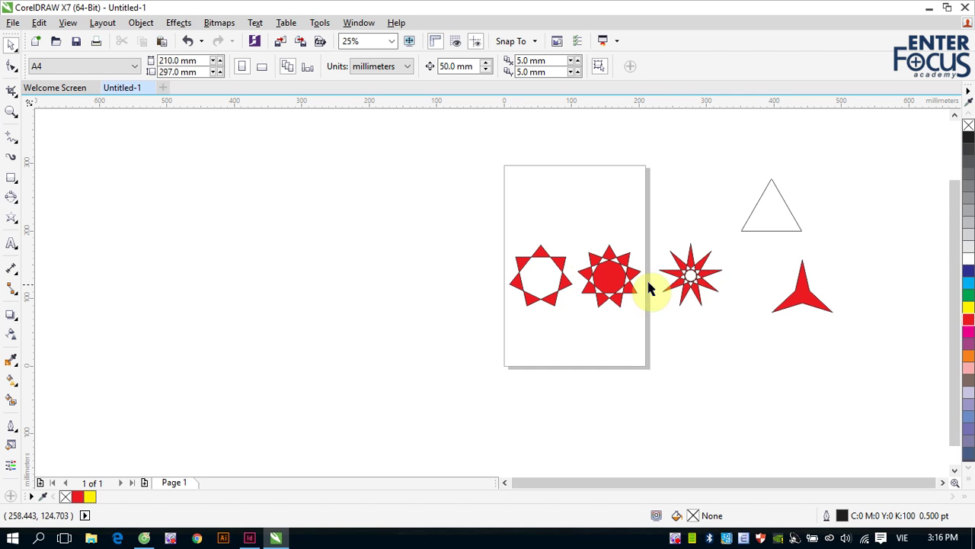
# - Fill the seven-pointed complex star with yellow and replace that fill with green
pyautogui.moveTo(486, 235); pyautogui.dragTo(730, 325)
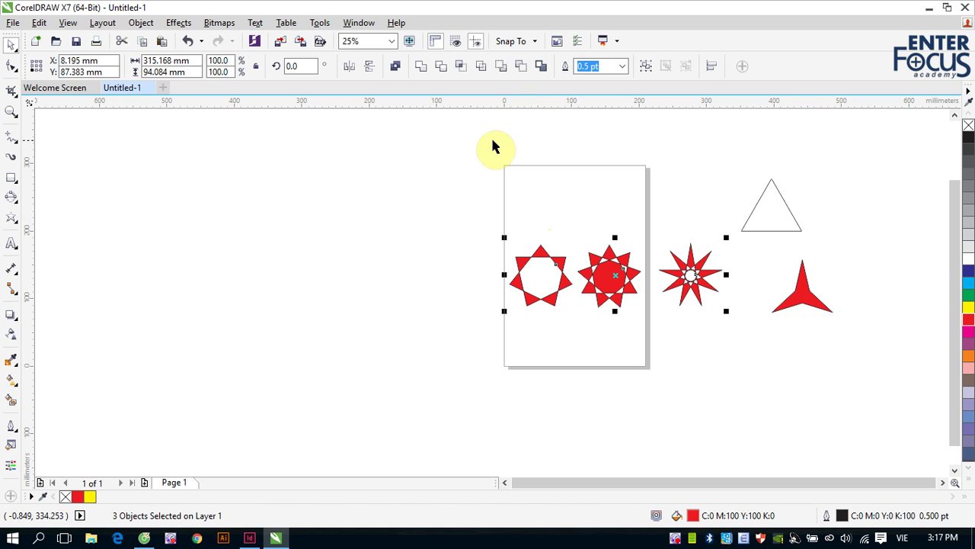
pyautogui.click(807, 169)
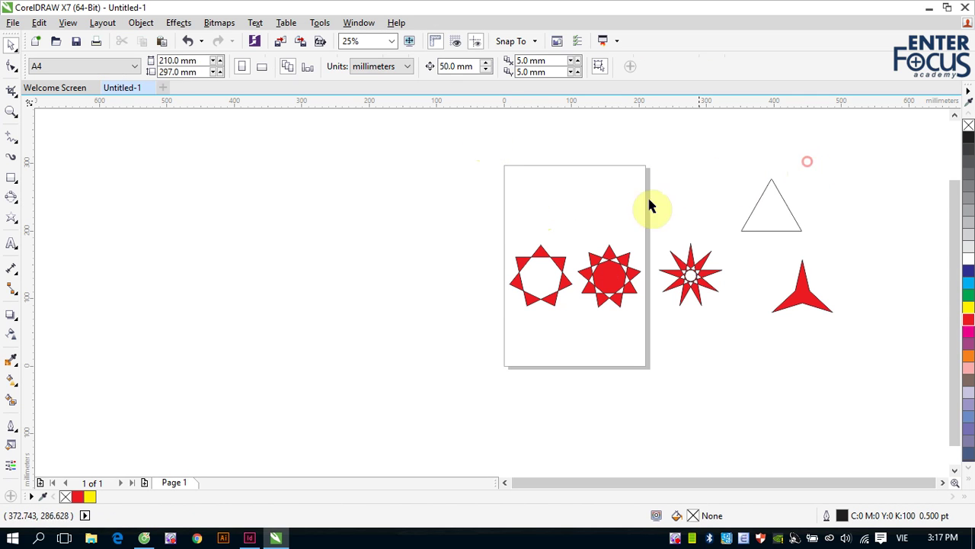
pyautogui.click(542, 253)
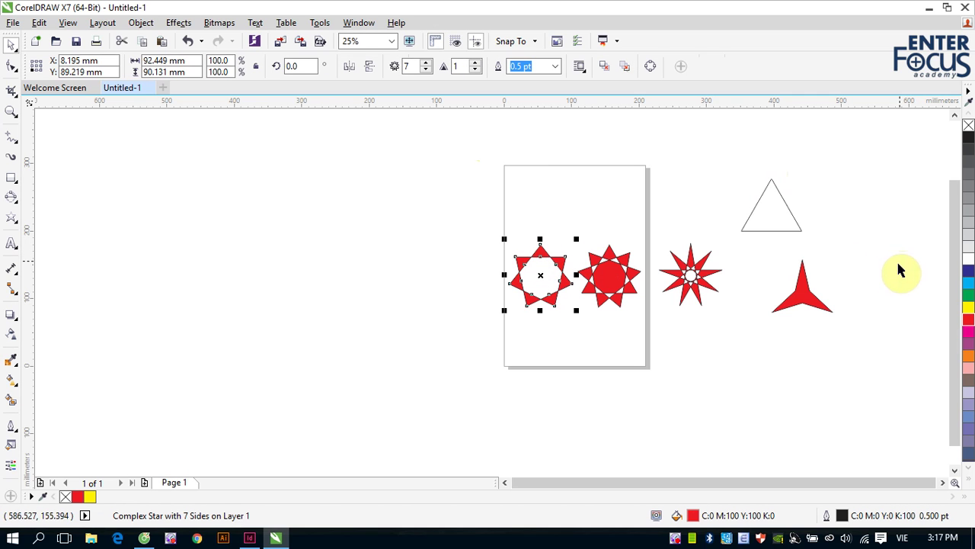
pyautogui.click(969, 308)
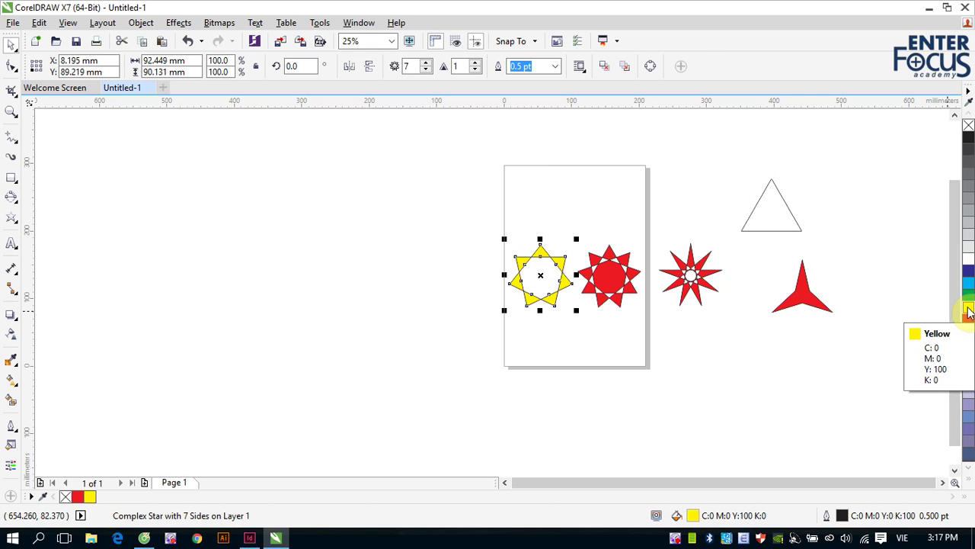
pyautogui.click(968, 297)
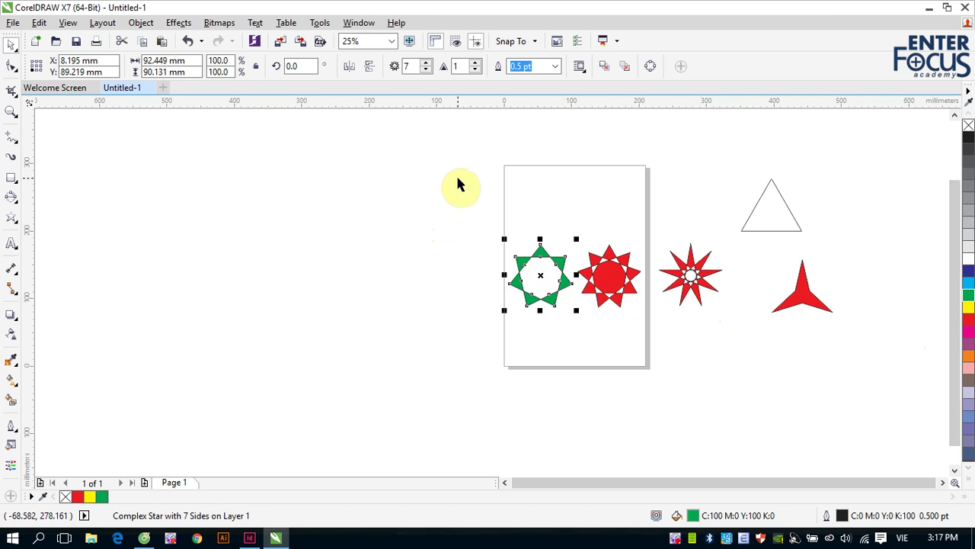
# - Select all five shapes on and beside the page
pyautogui.moveTo(459, 158); pyautogui.dragTo(839, 329)
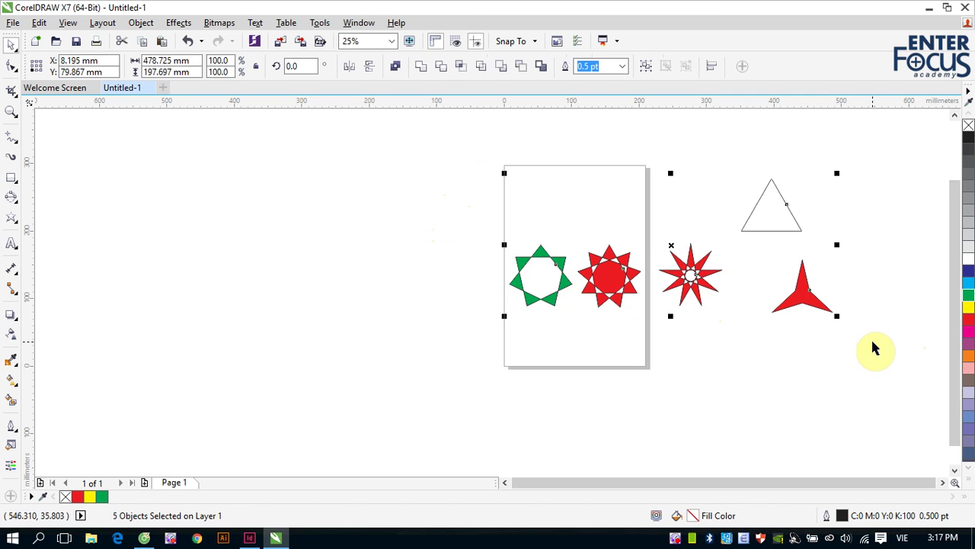